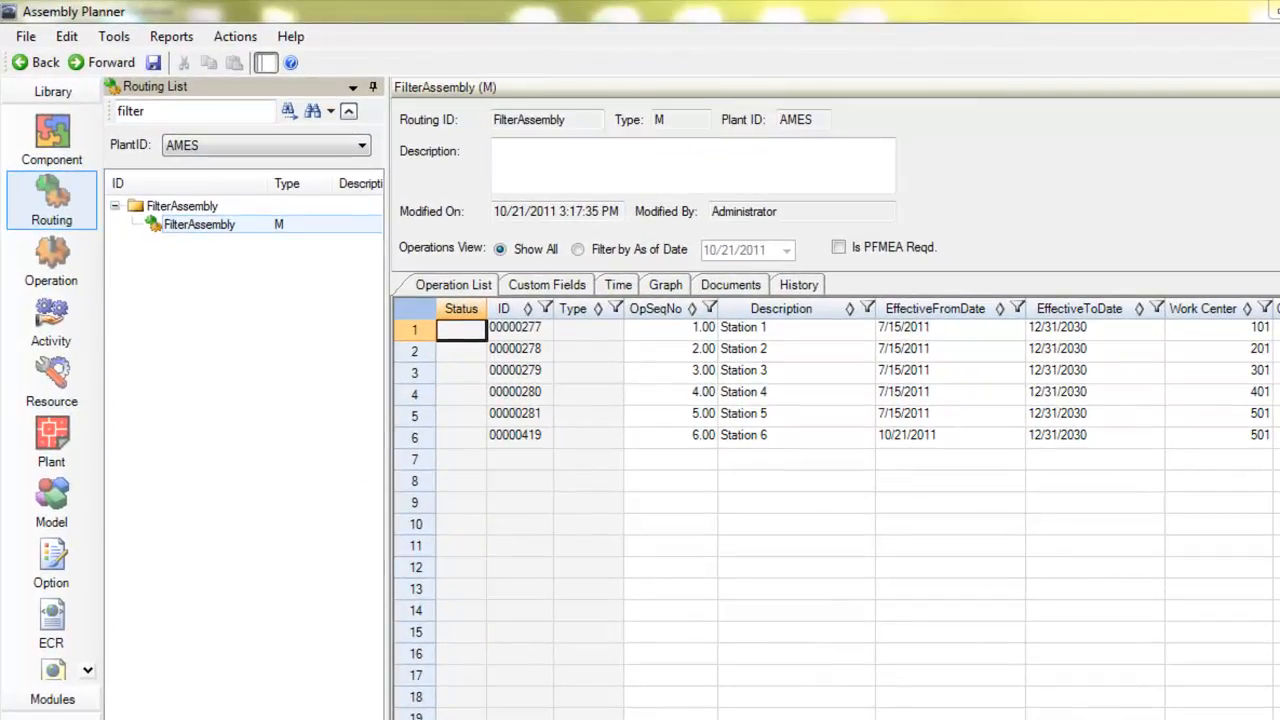
Create a new time study in the Time Study module with the ID Filter Assembly 1
click(55, 699)
click(56, 330)
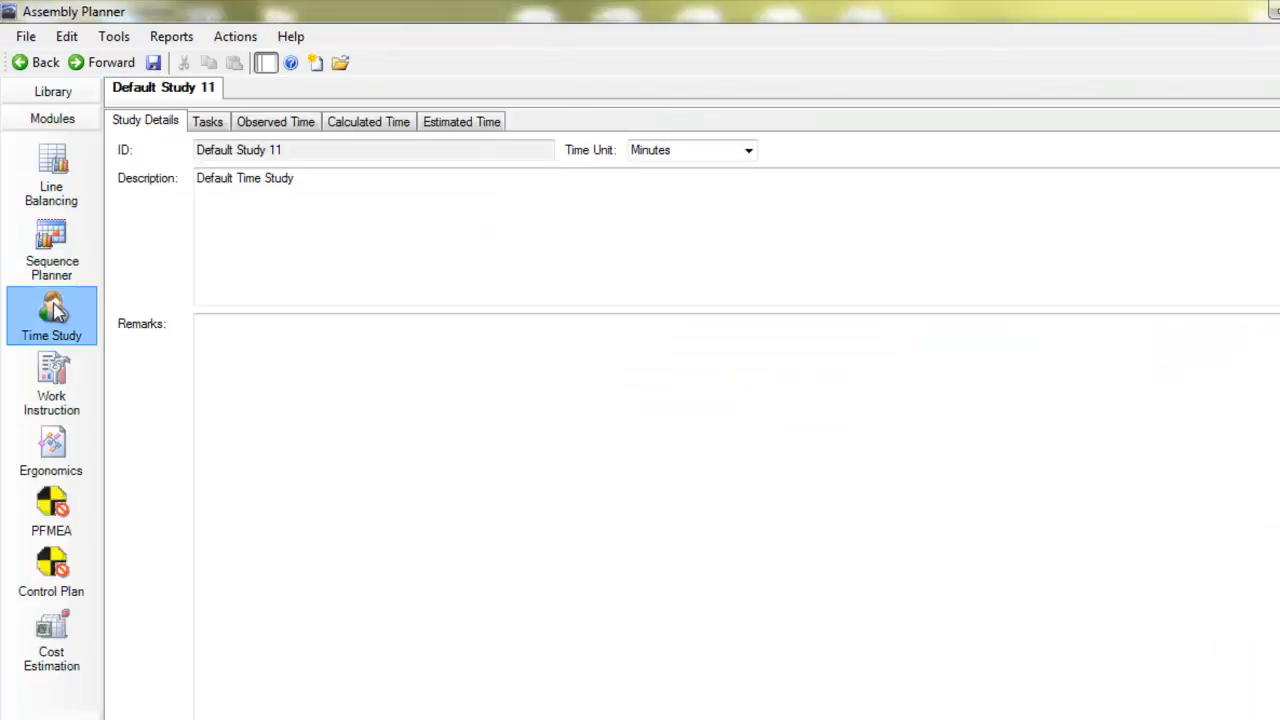
click(26, 36)
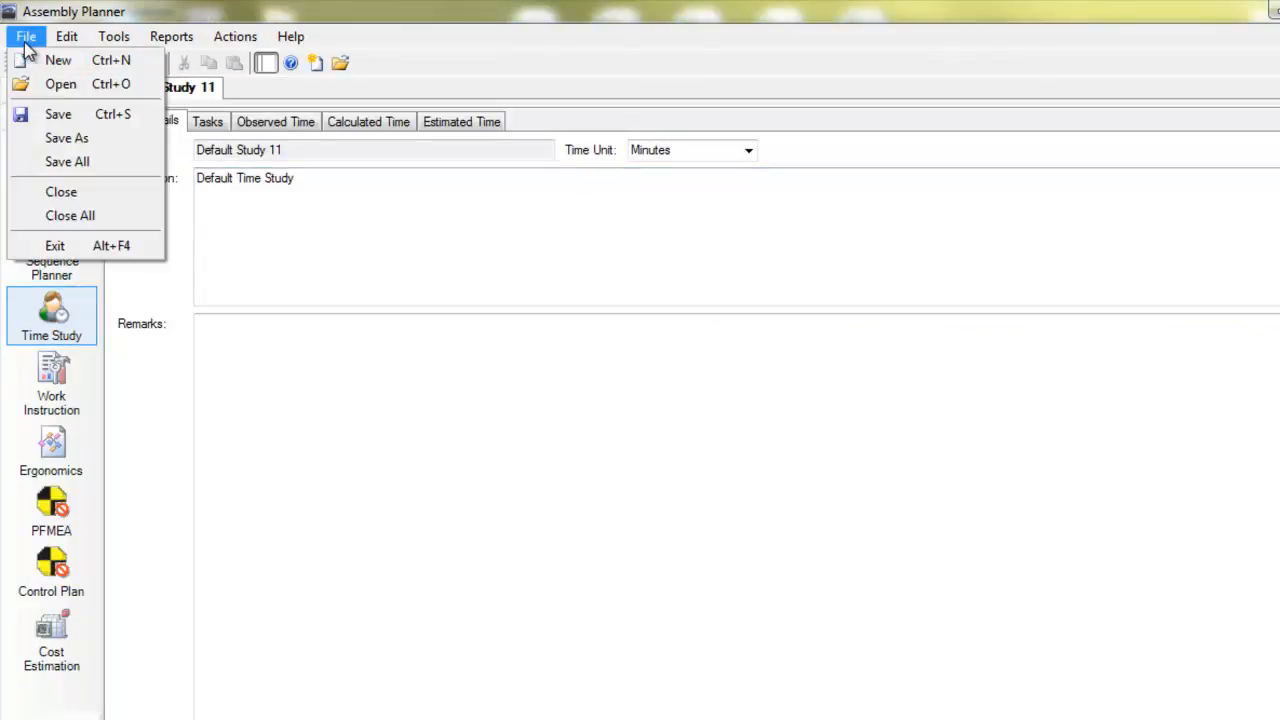
click(55, 57)
click(421, 145)
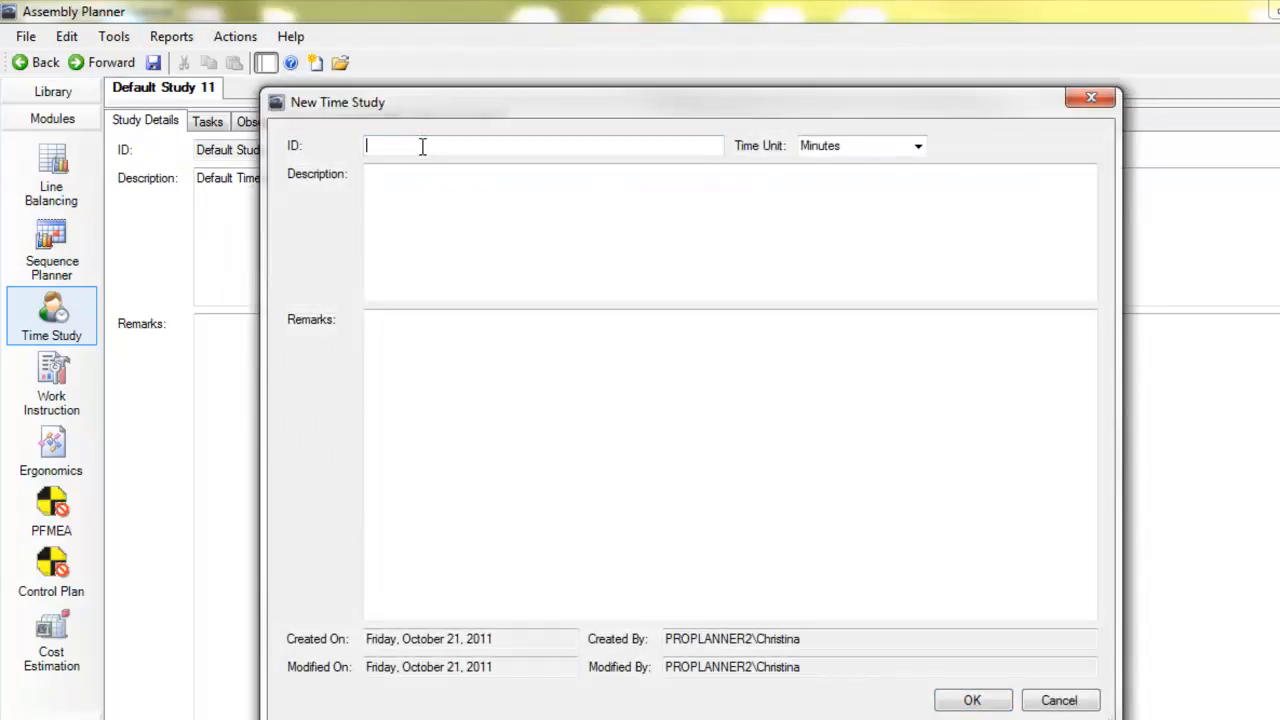
text(Filter Assembly 1)
click(966, 698)
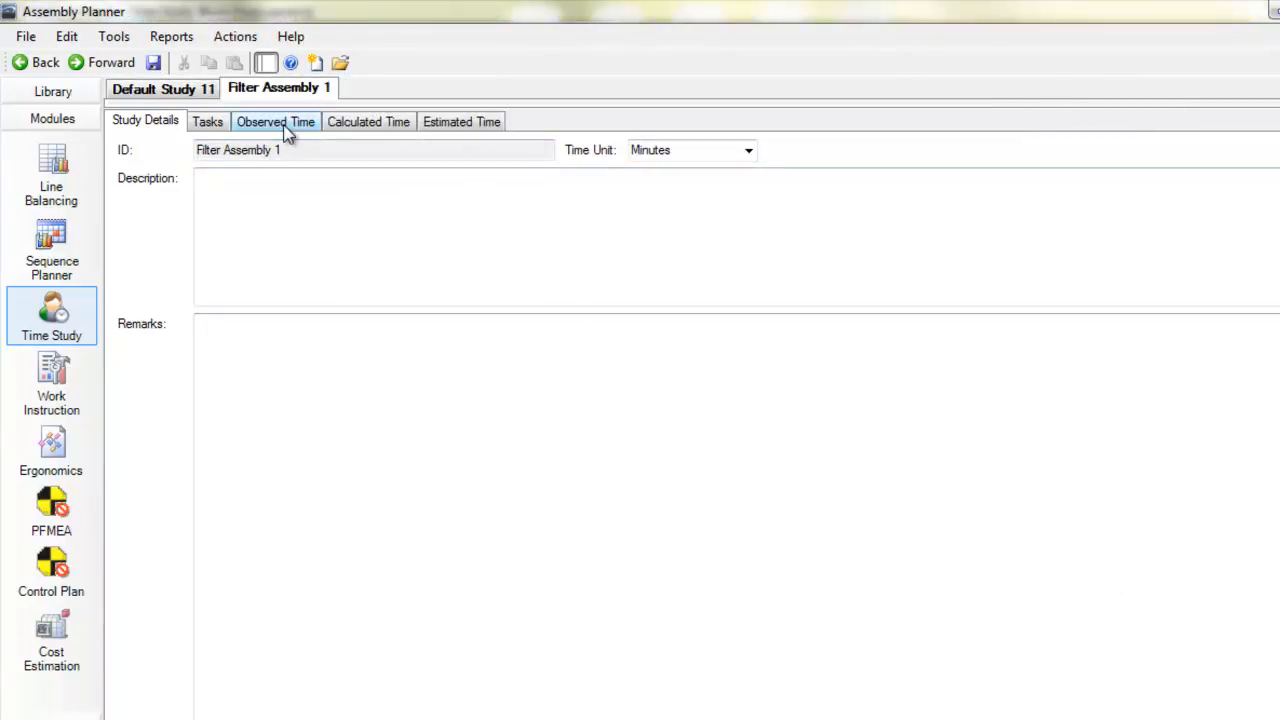
Add SampleVideo.wmv as the video file for the study's observed time
click(286, 124)
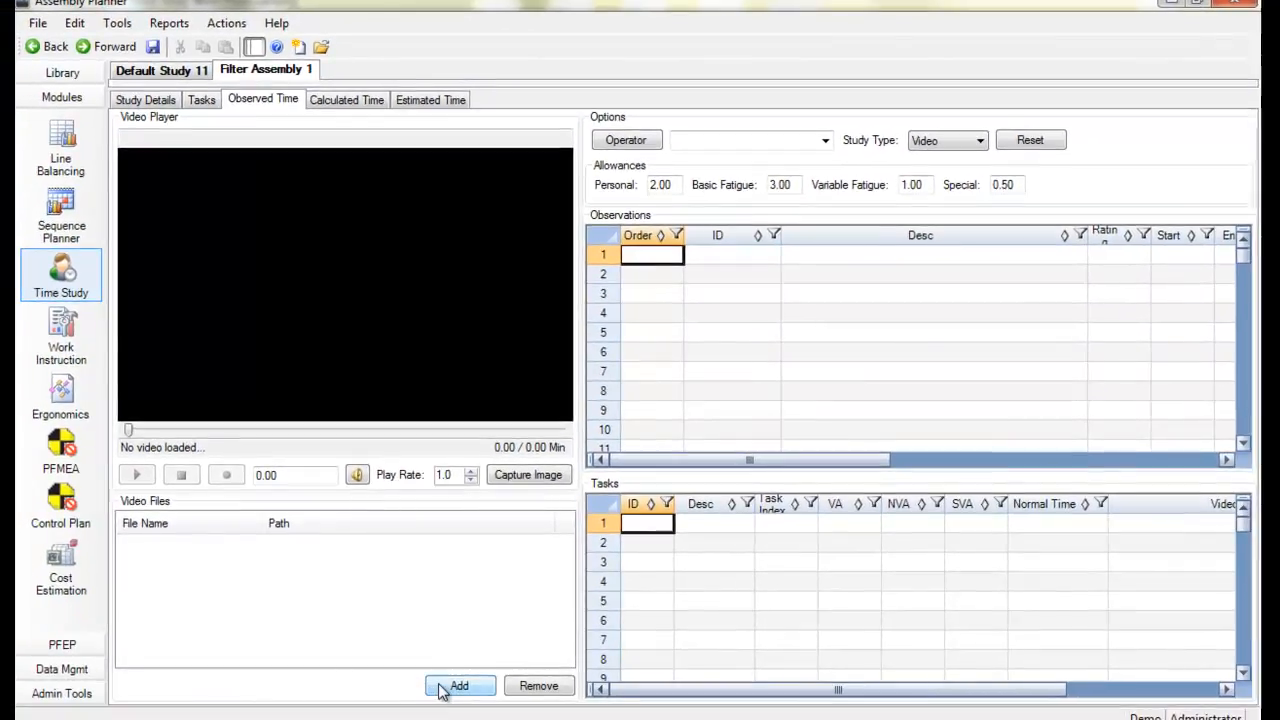
click(455, 686)
click(254, 161)
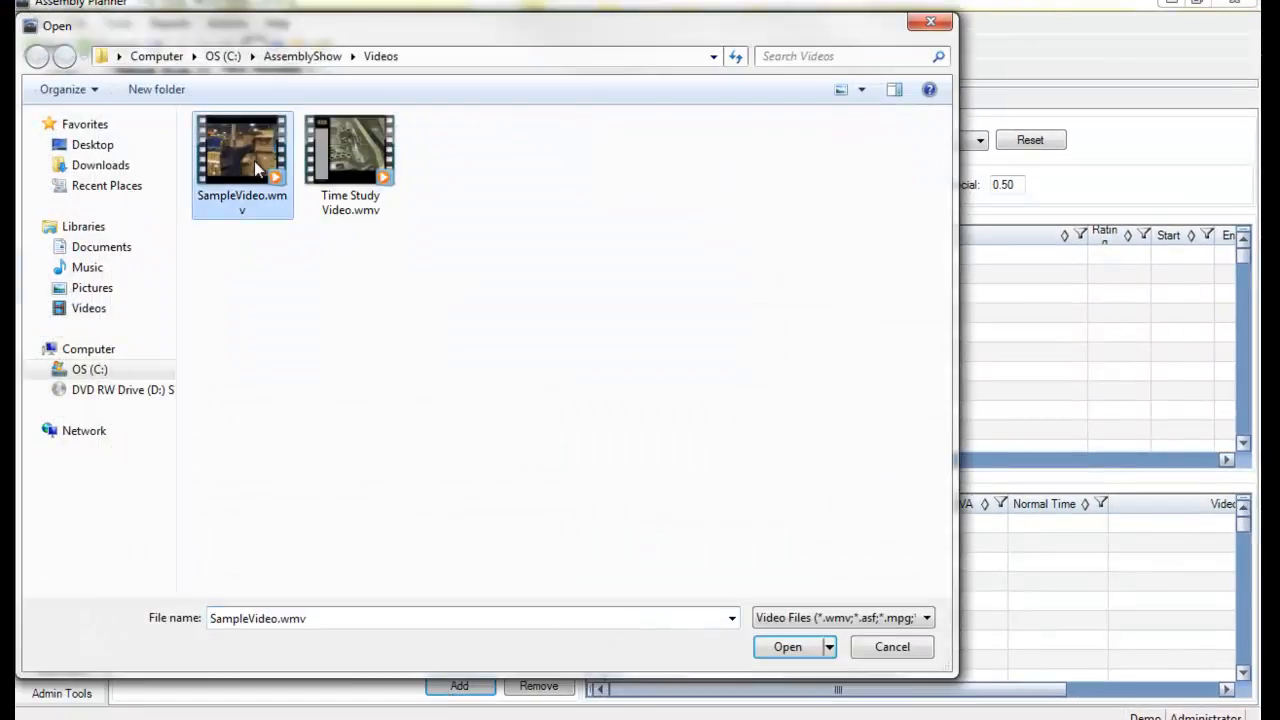
click(787, 647)
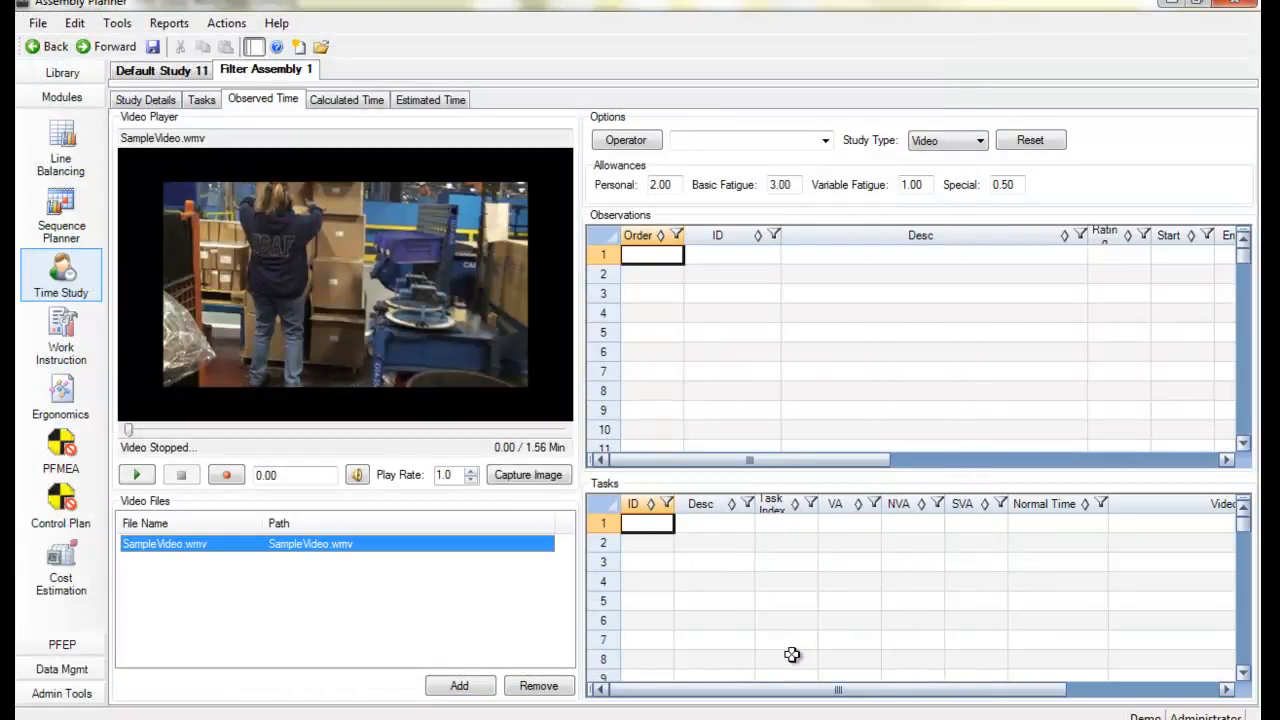
Start importing activities into the task list and choose the FilterAssembly routing for the search
click(703, 561)
right_click(703, 561)
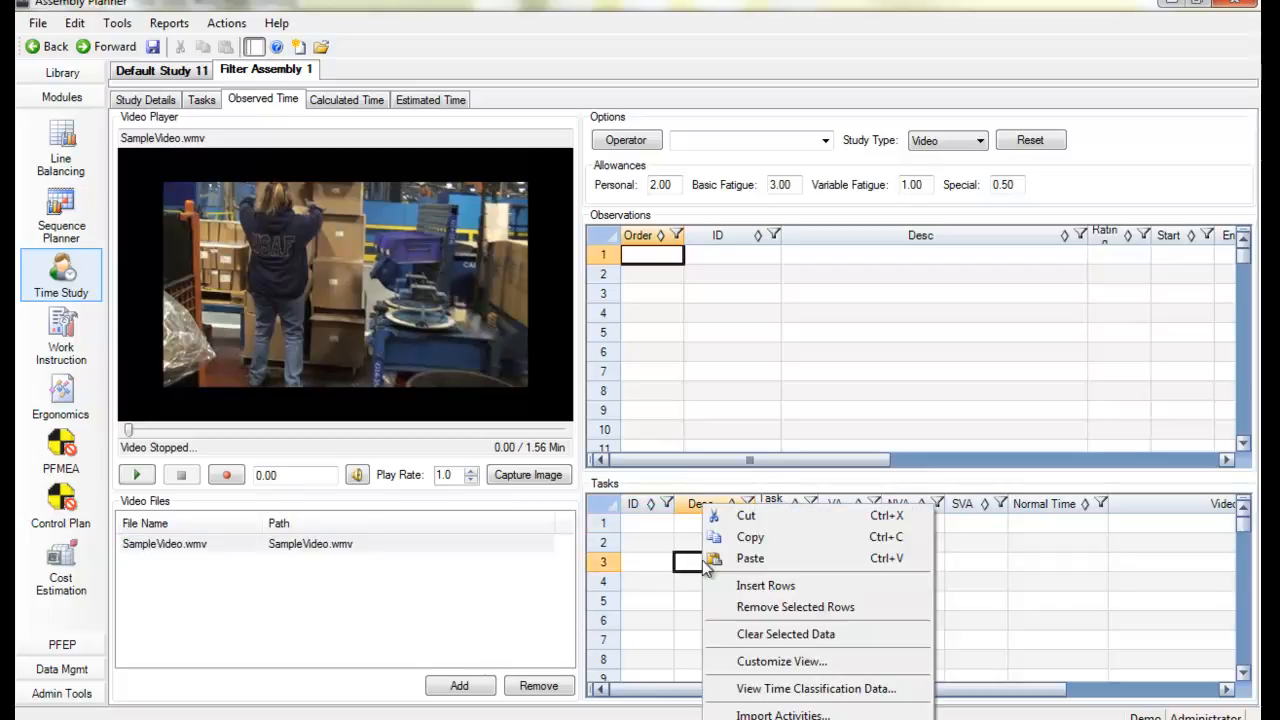
click(775, 715)
click(566, 192)
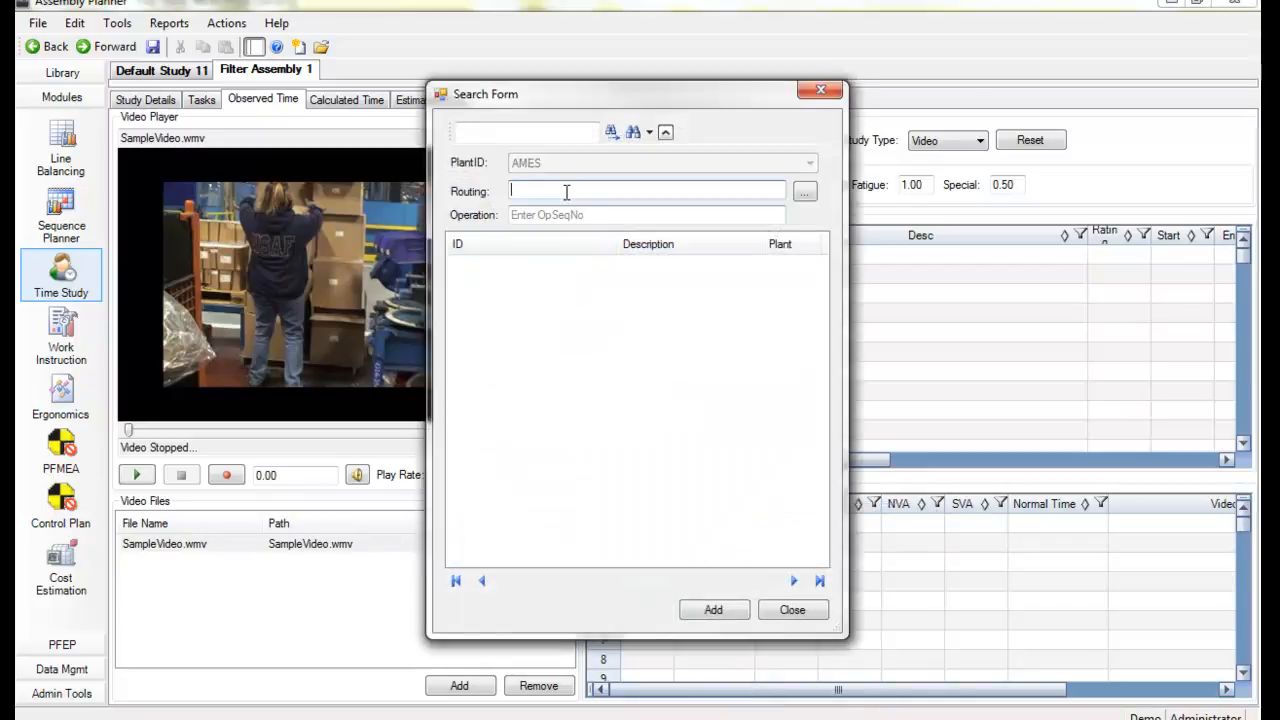
click(805, 192)
click(585, 133)
text(filter)
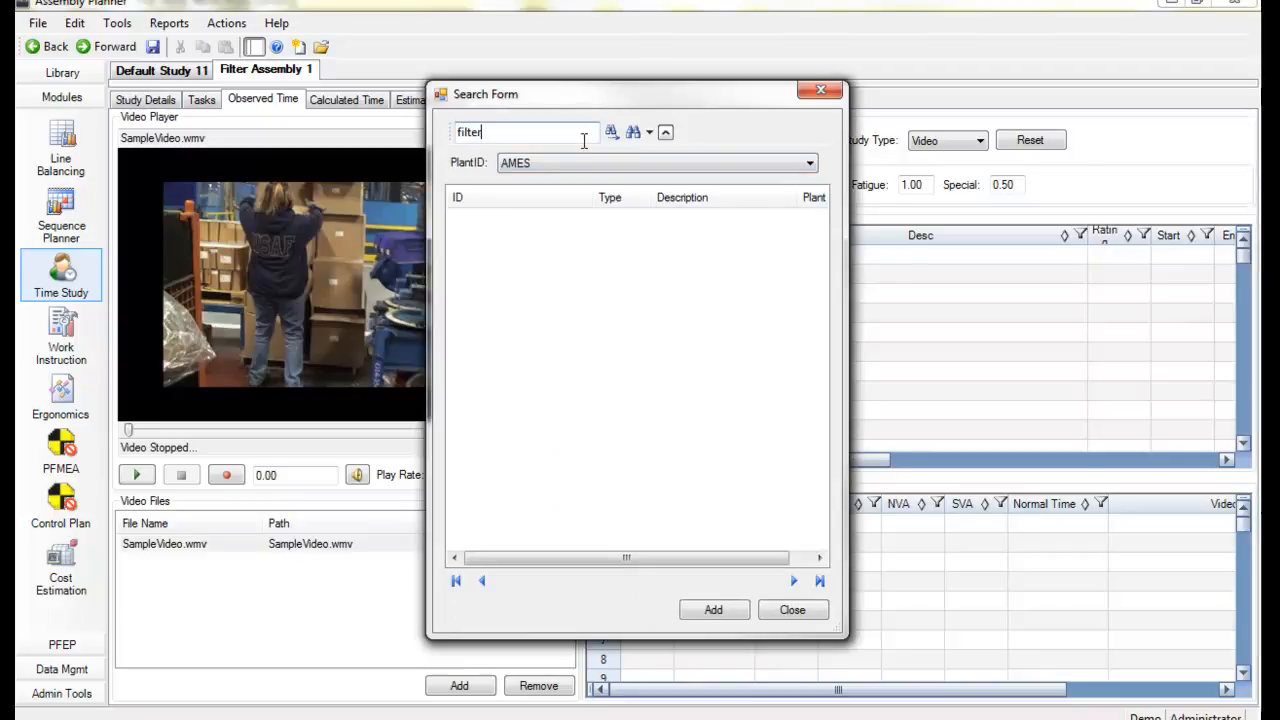
key(Return)
click(455, 218)
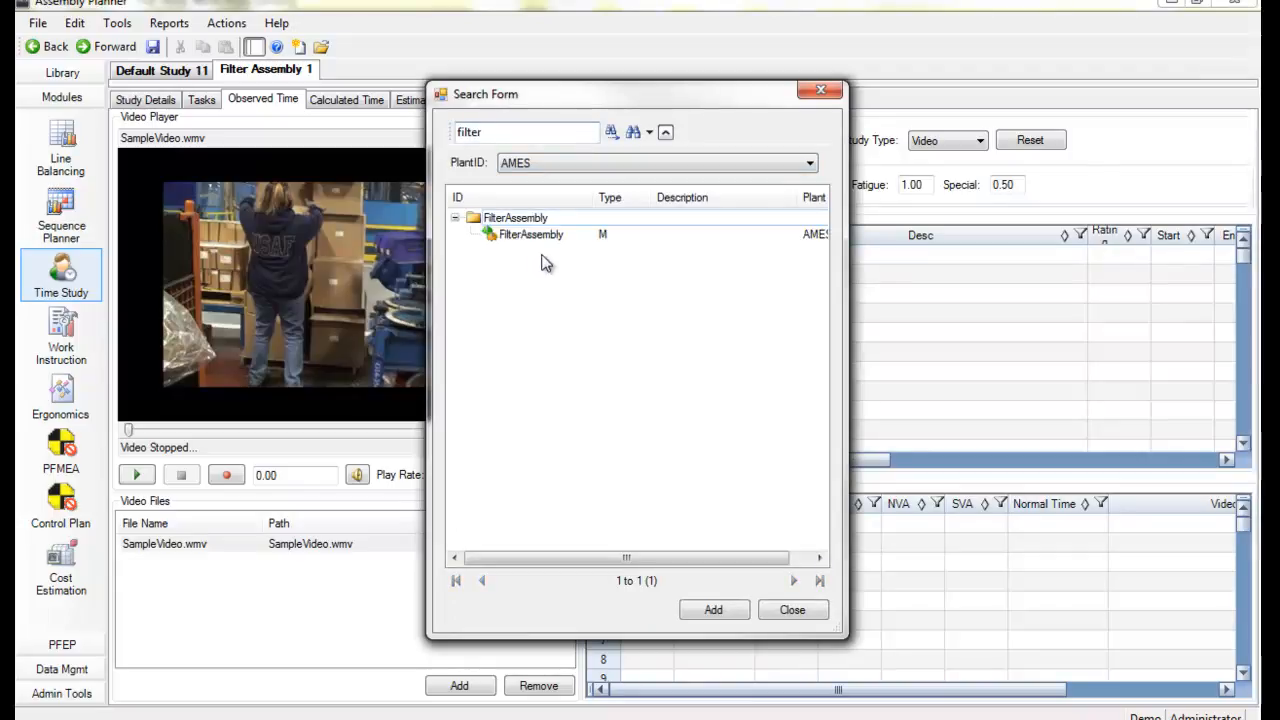
click(540, 235)
click(722, 612)
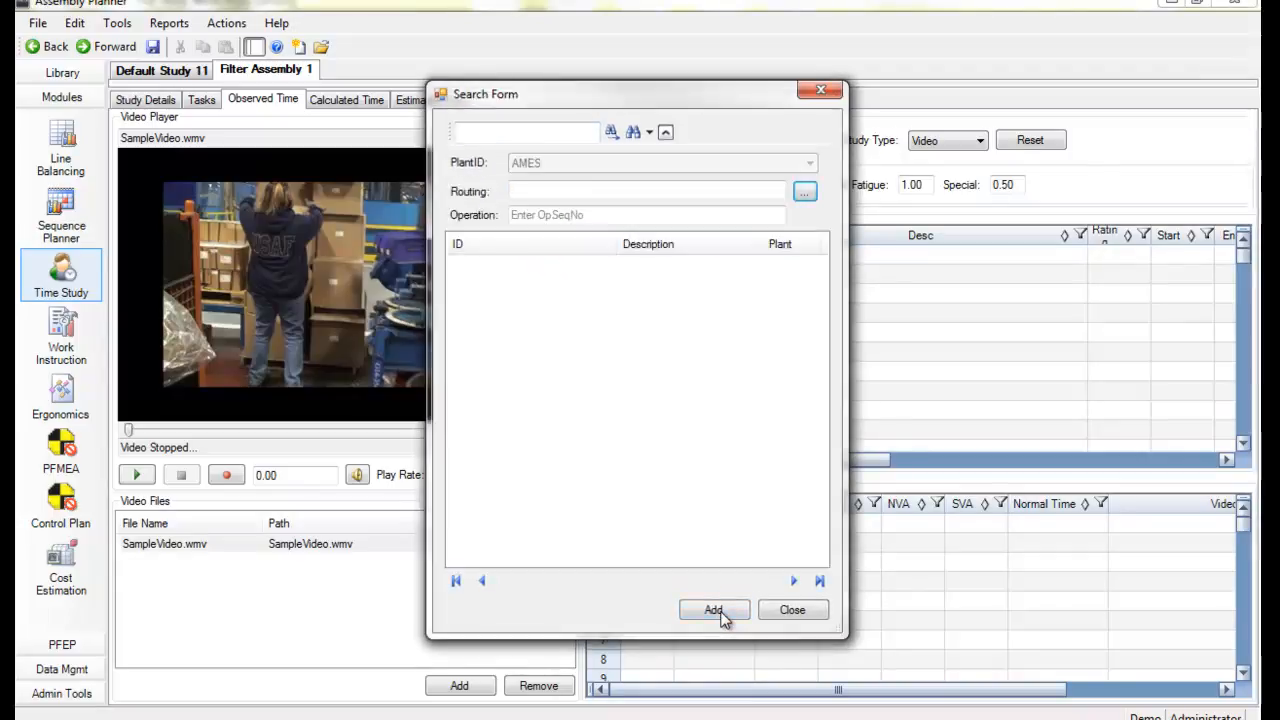
Search all activities of operation 6 with the % wildcard and import every one into the task list
click(591, 213)
text(6)
click(568, 133)
text(%)
key(Return)
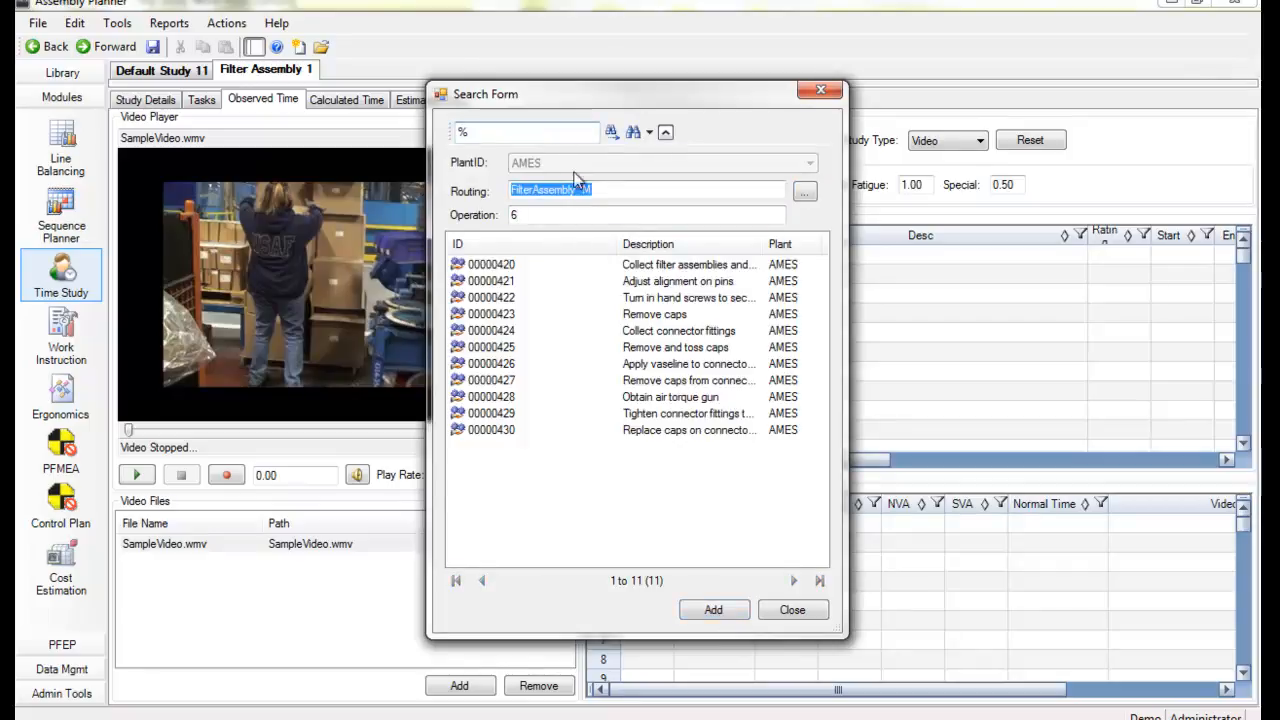
click(492, 266)
shift+click(503, 432)
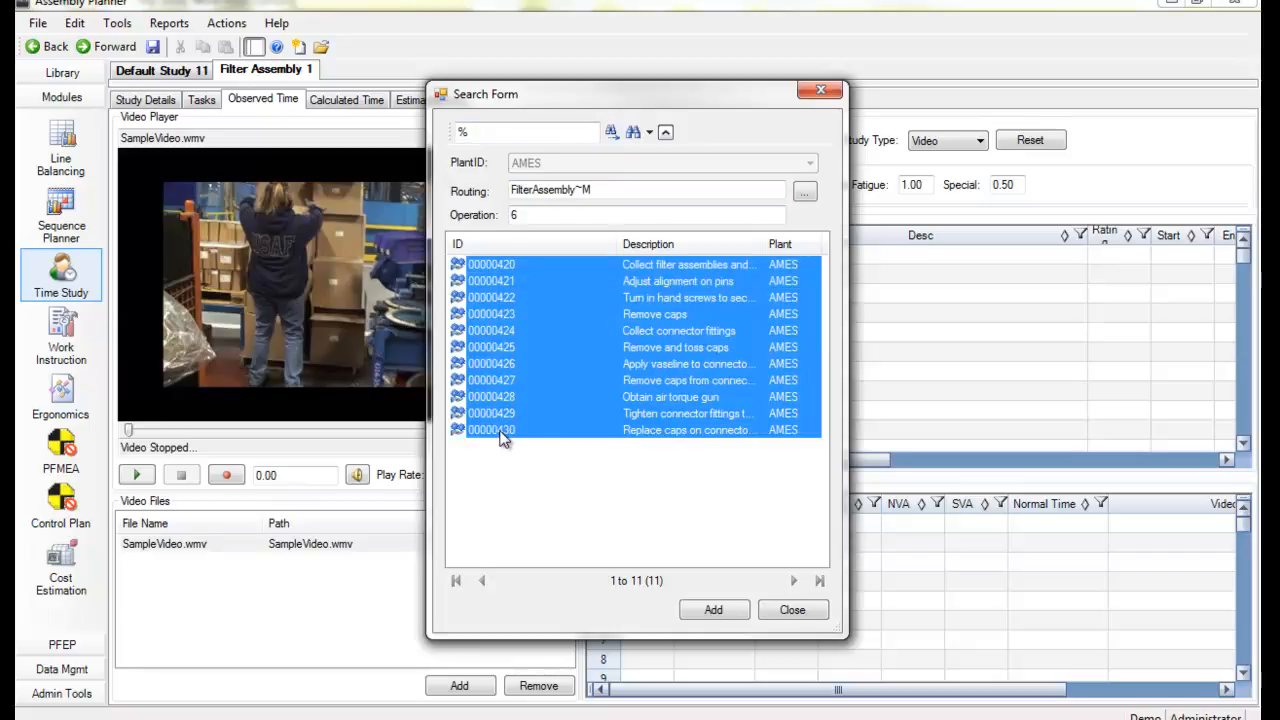
click(723, 613)
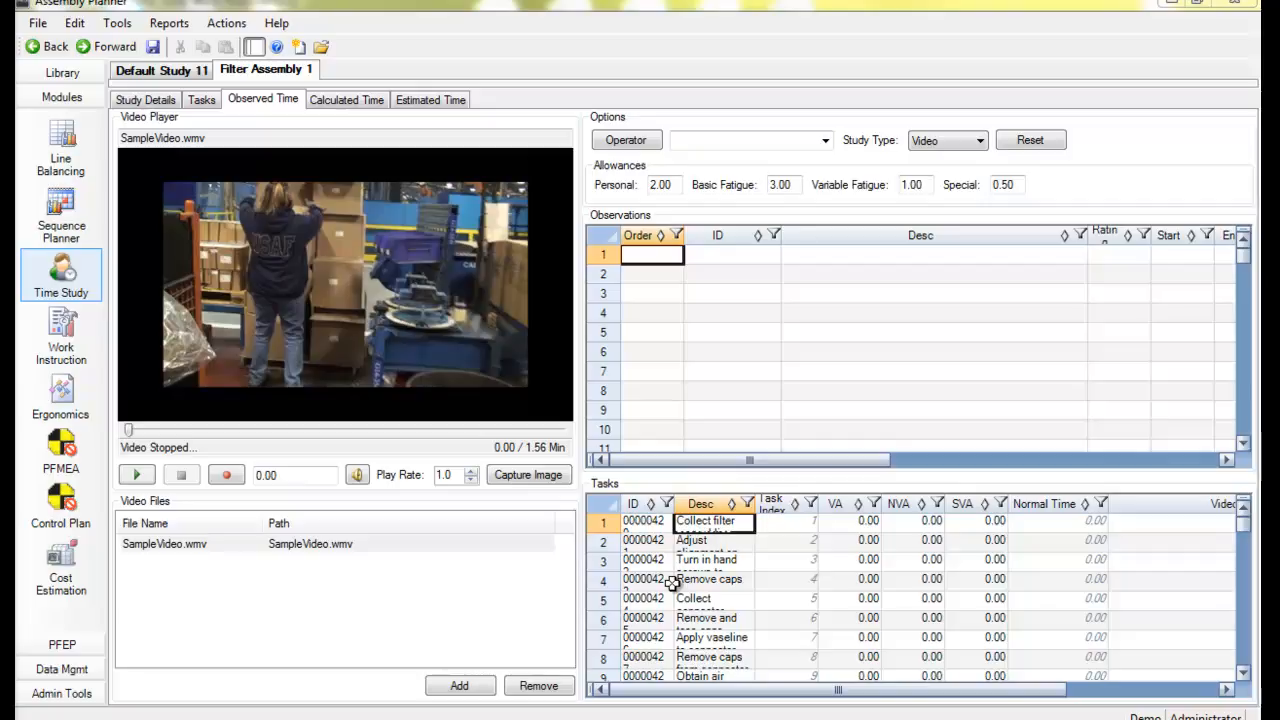
Open the existing Filter Assembly time study
click(42, 24)
click(40, 24)
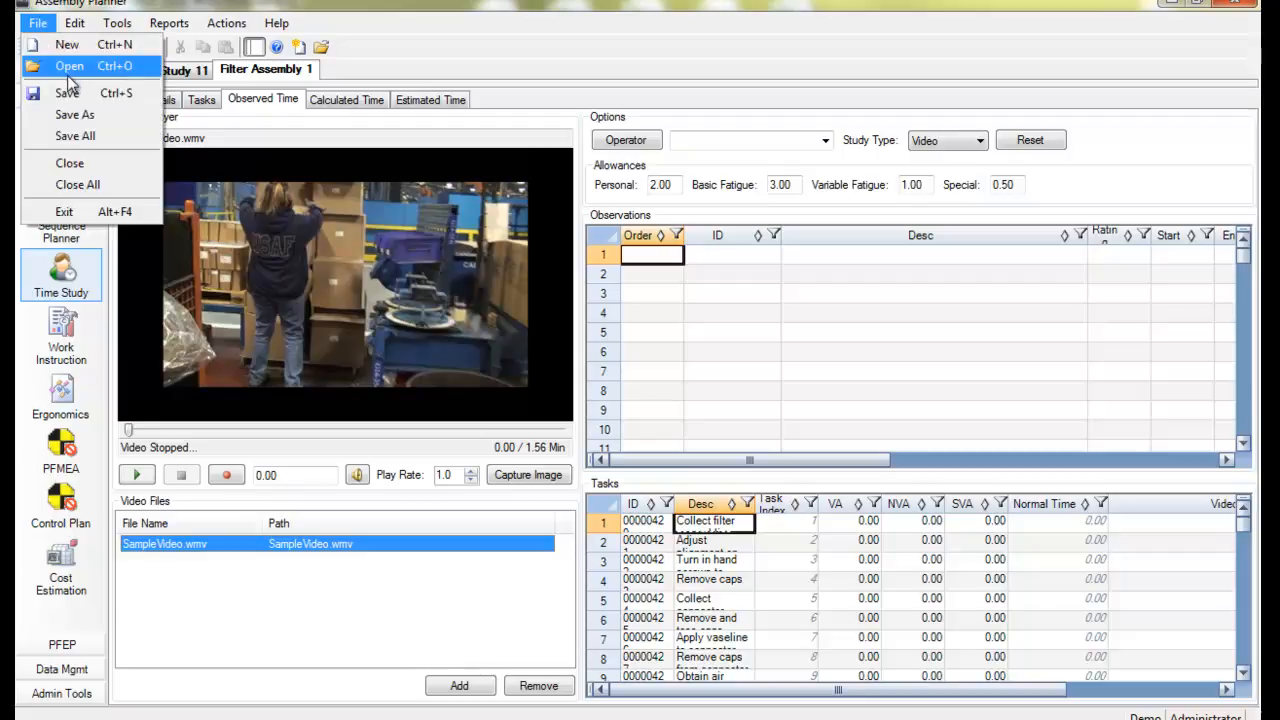
click(74, 68)
click(352, 407)
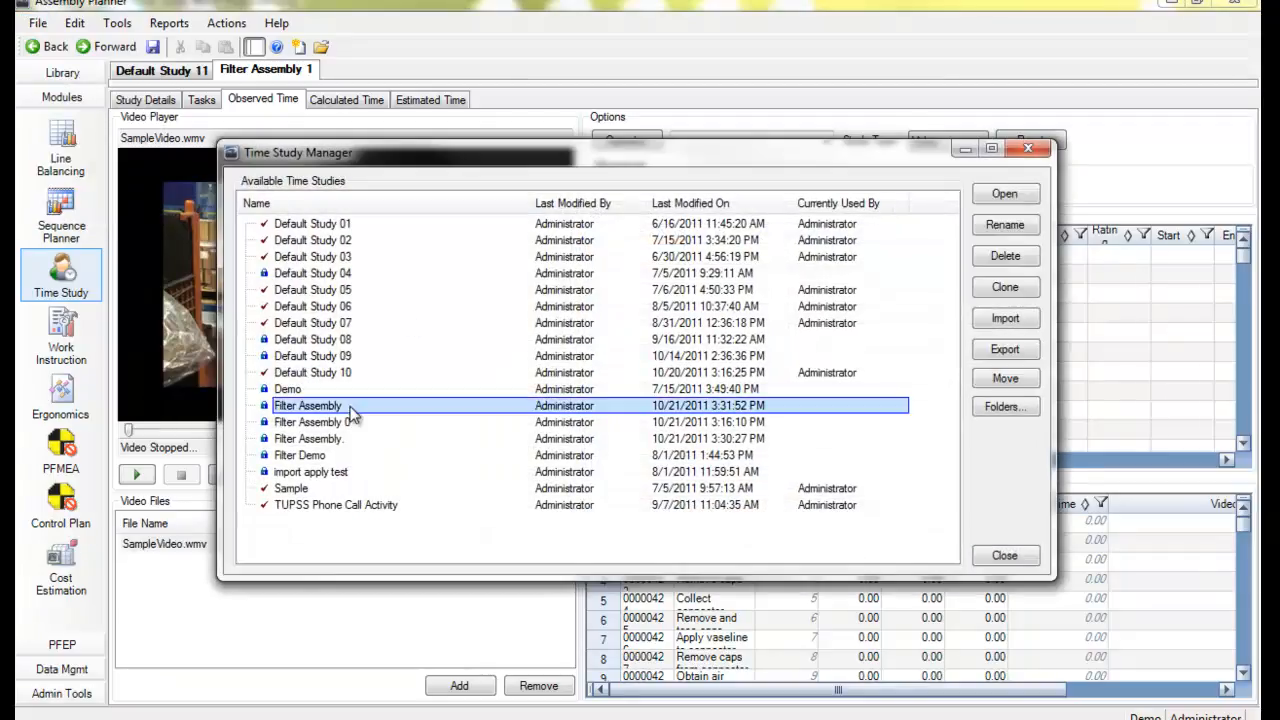
click(1005, 193)
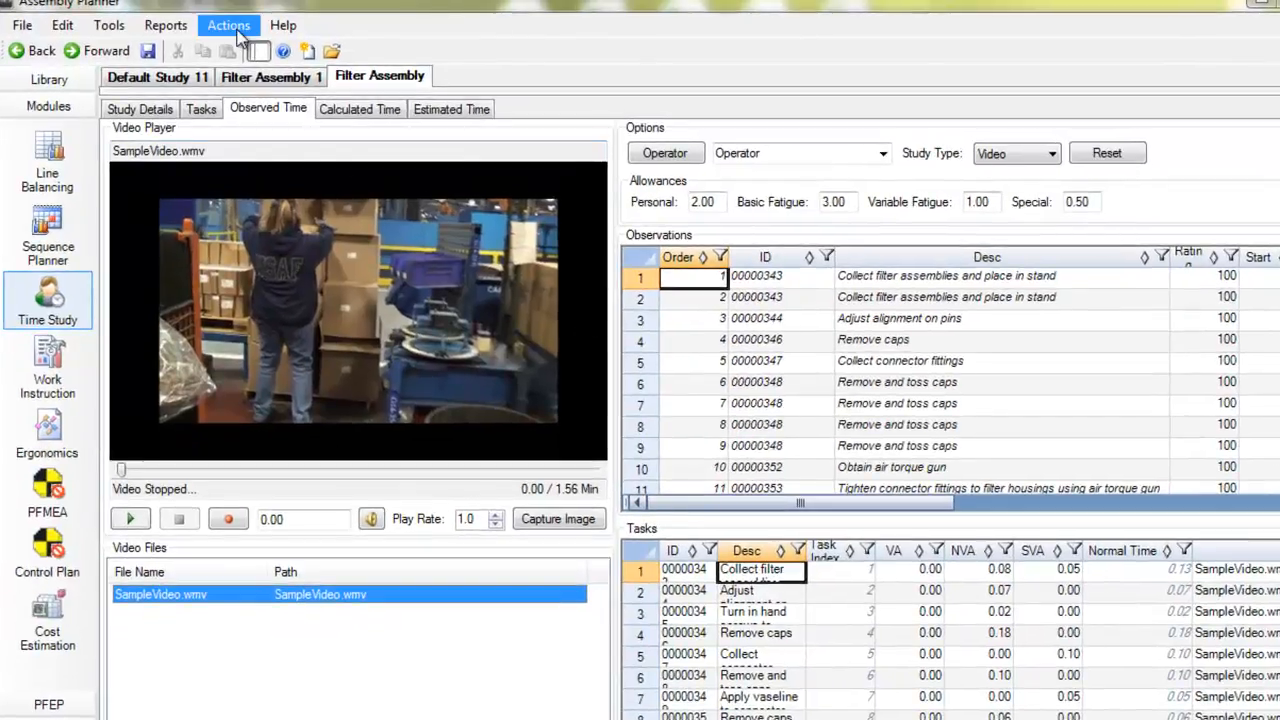
Start applying the time study and pick operation 6 (Station 6) of the FilterAssembly routing as the target
click(236, 30)
click(252, 49)
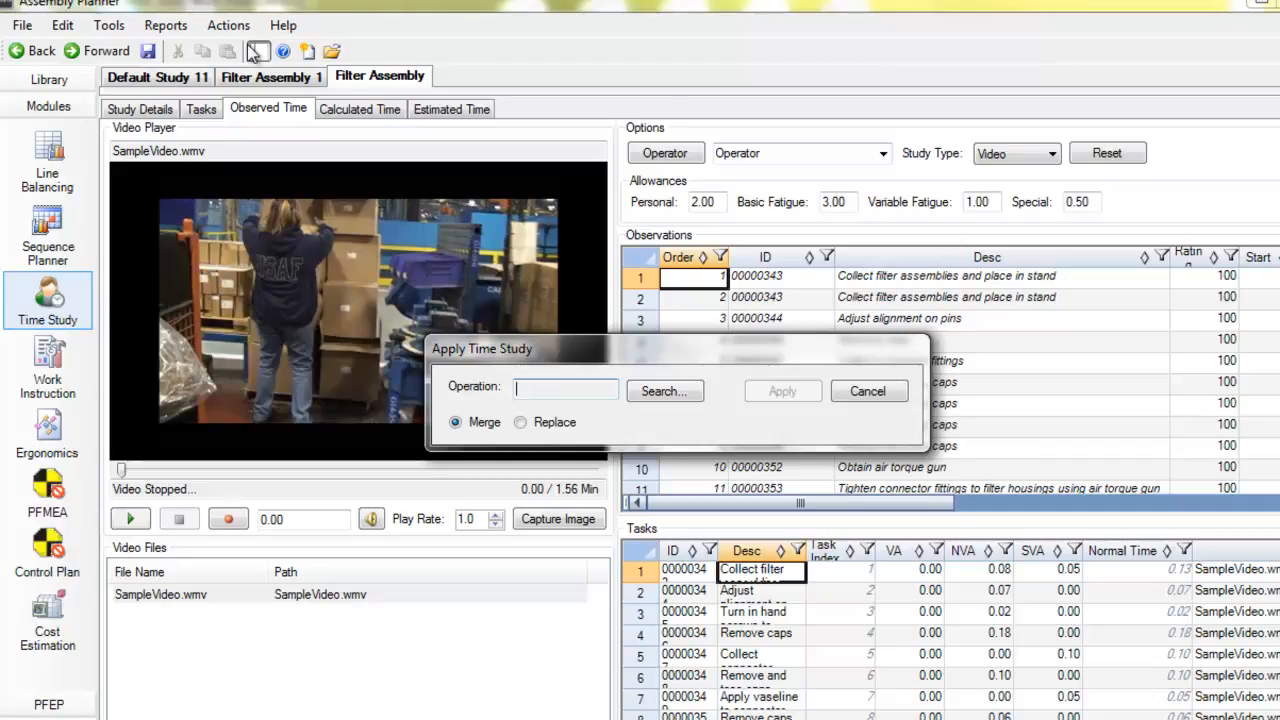
click(655, 391)
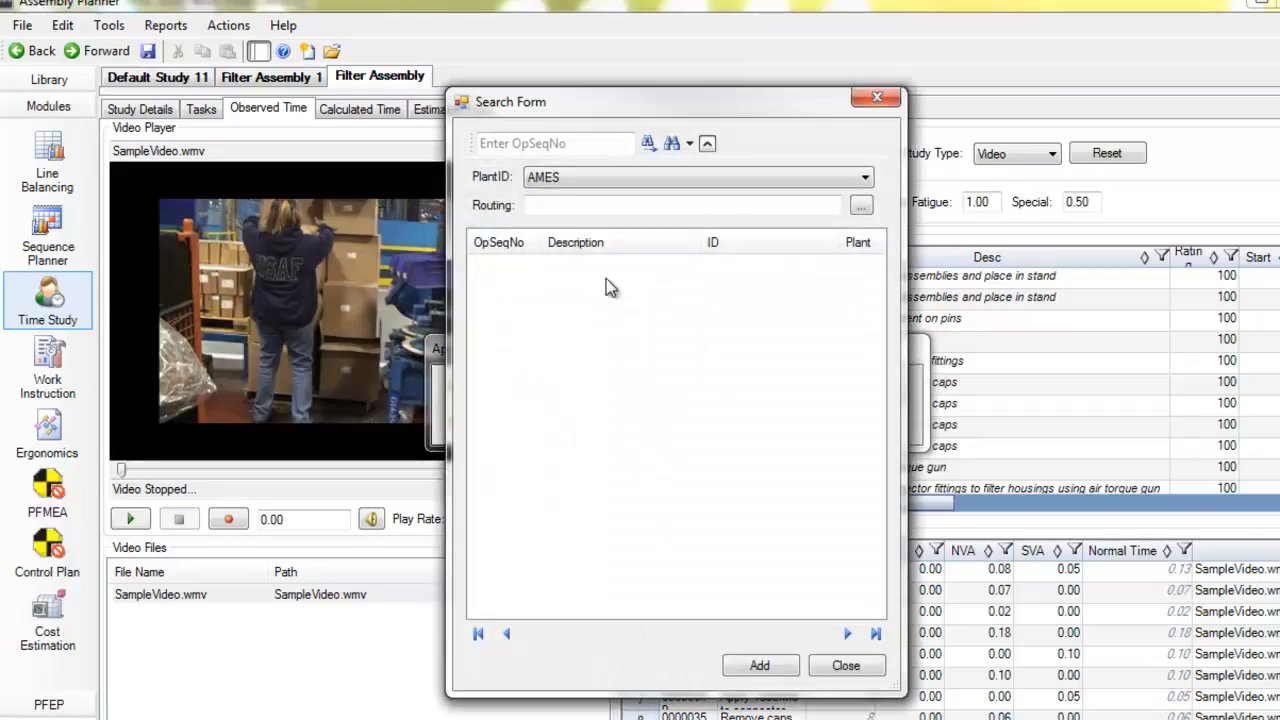
click(860, 205)
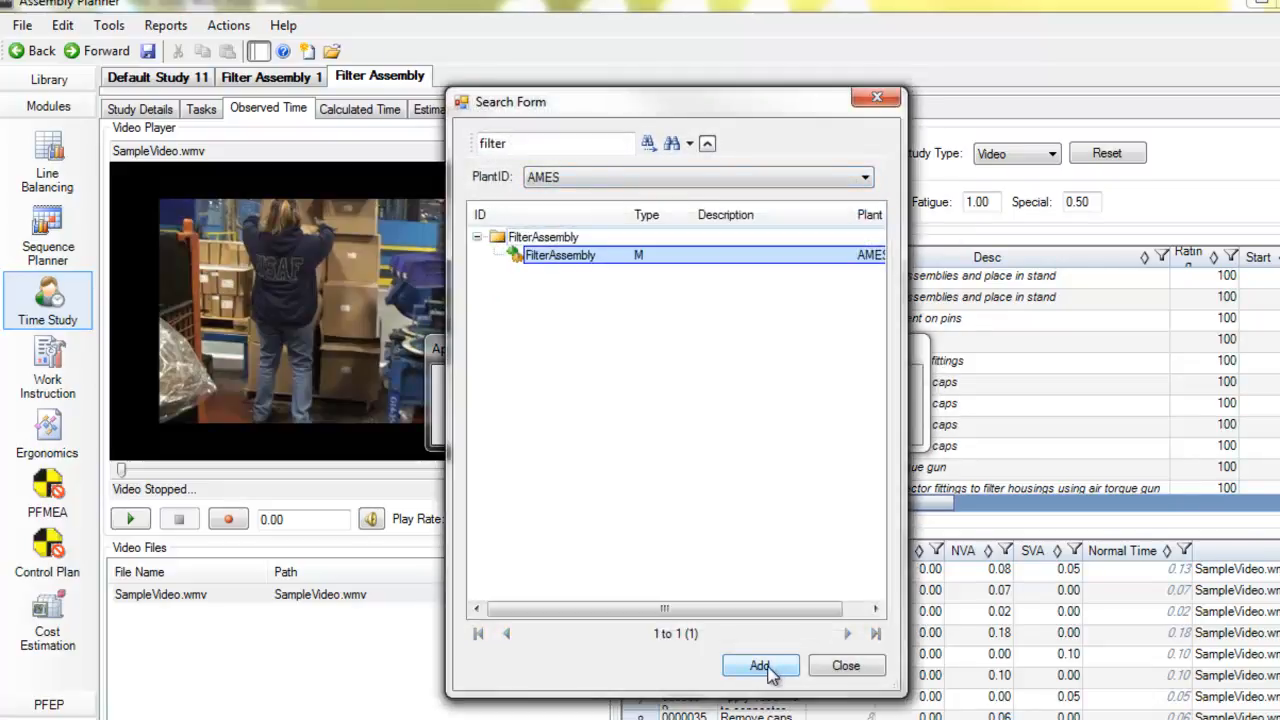
click(760, 665)
click(587, 143)
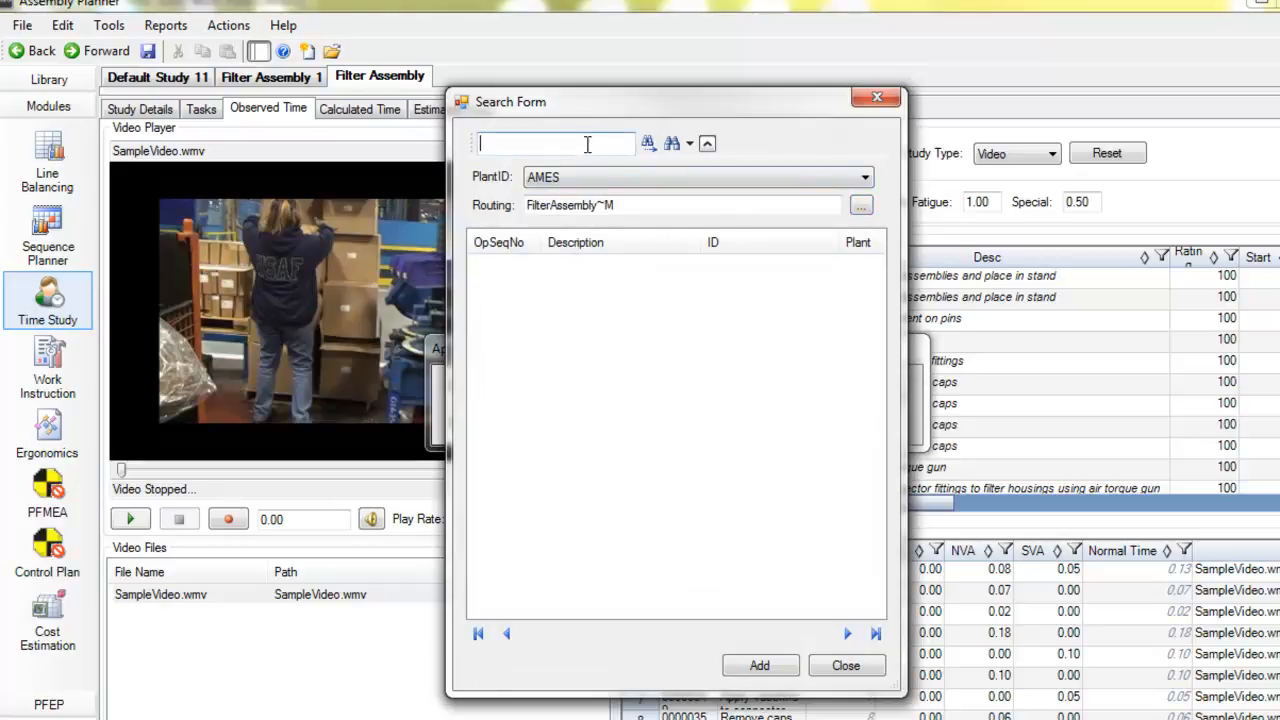
text(6)
click(648, 143)
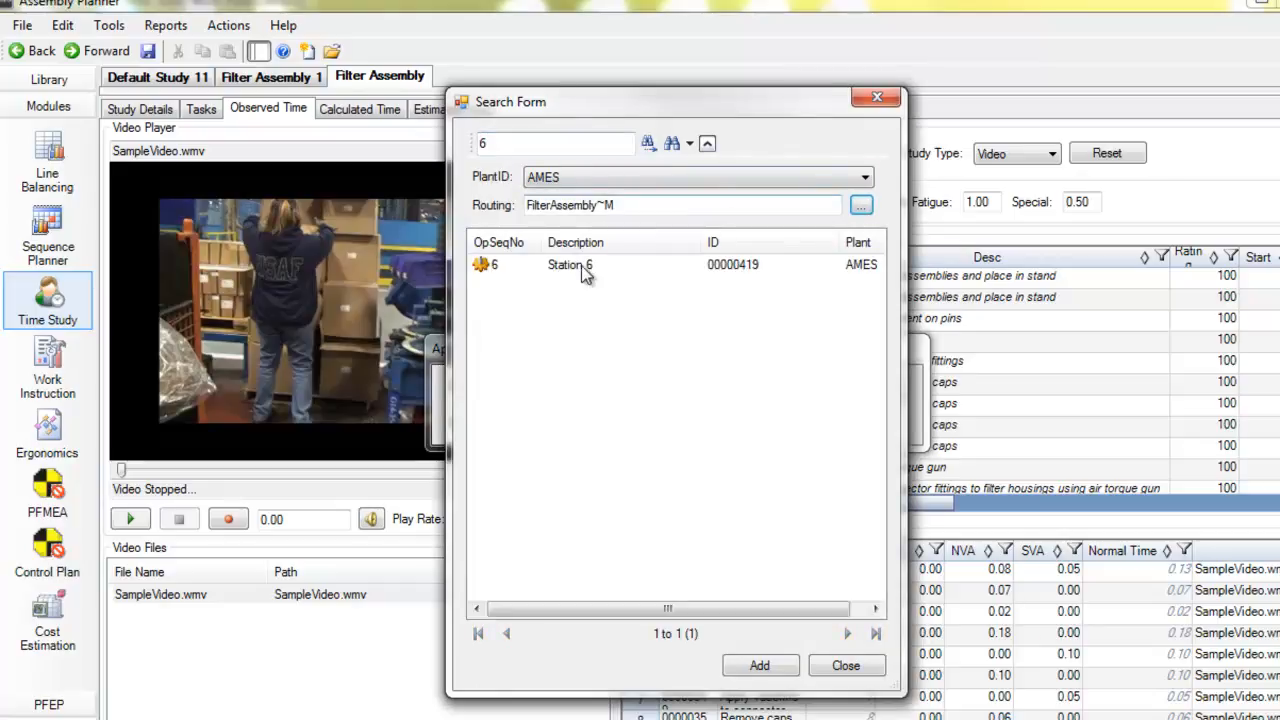
click(760, 665)
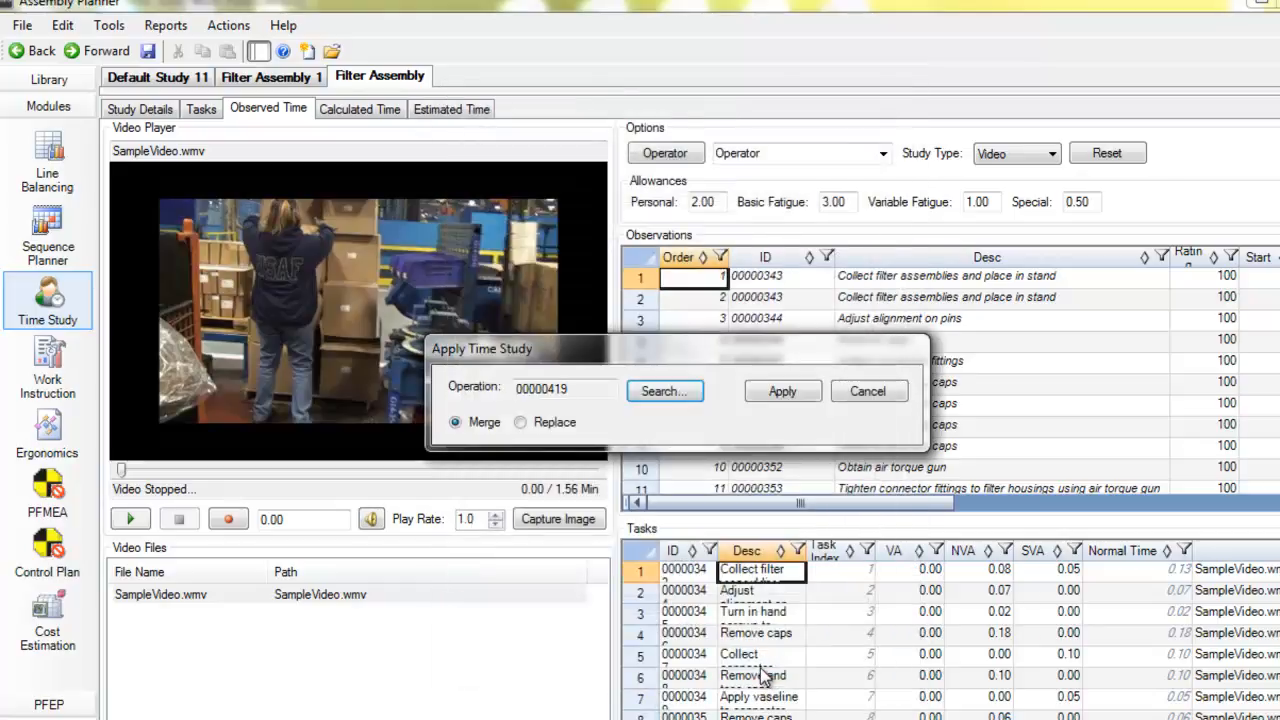
Apply the time study to that operation using the Merge option
click(522, 422)
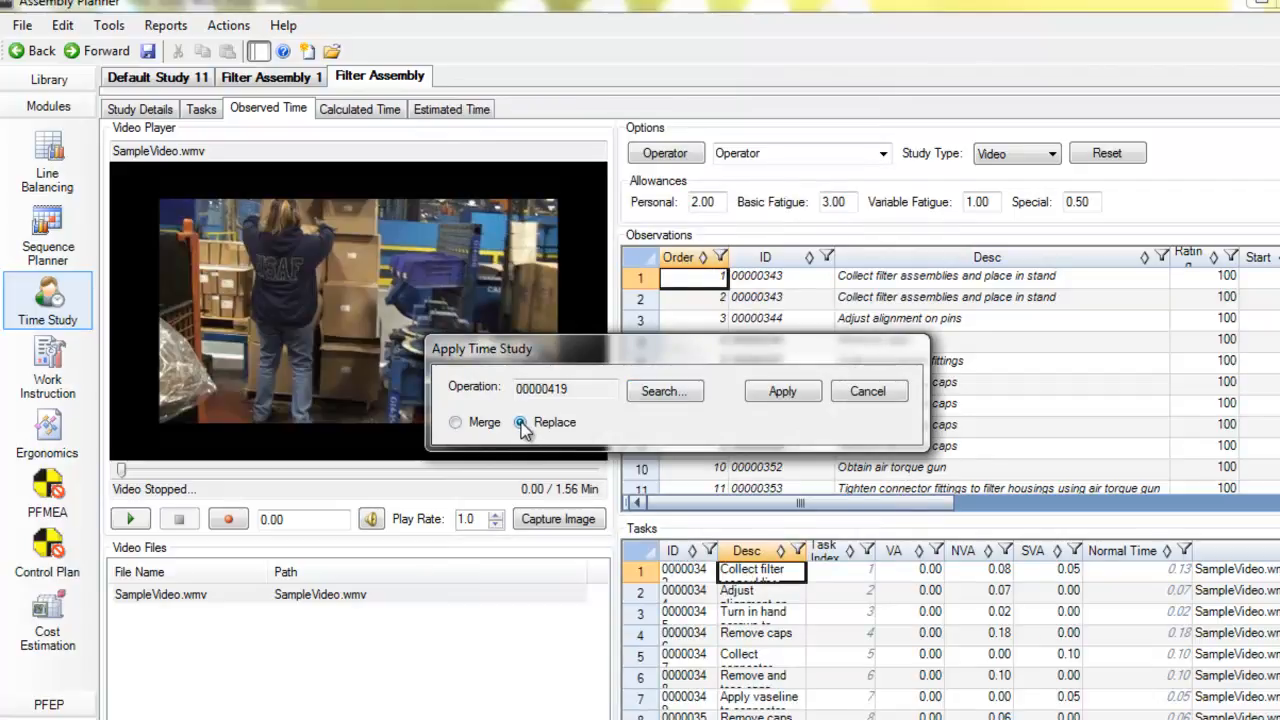
click(785, 393)
click(763, 477)
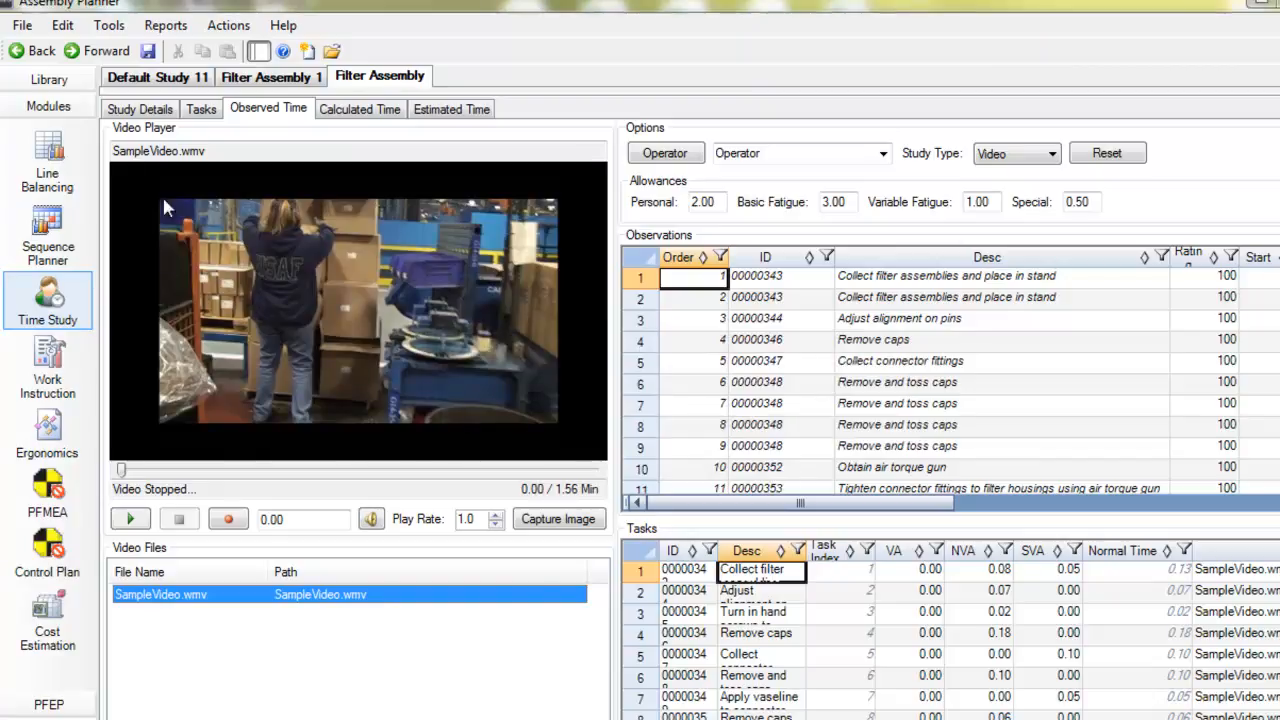
Open operation 6 of the FilterAssembly routing and roll up its time
click(50, 80)
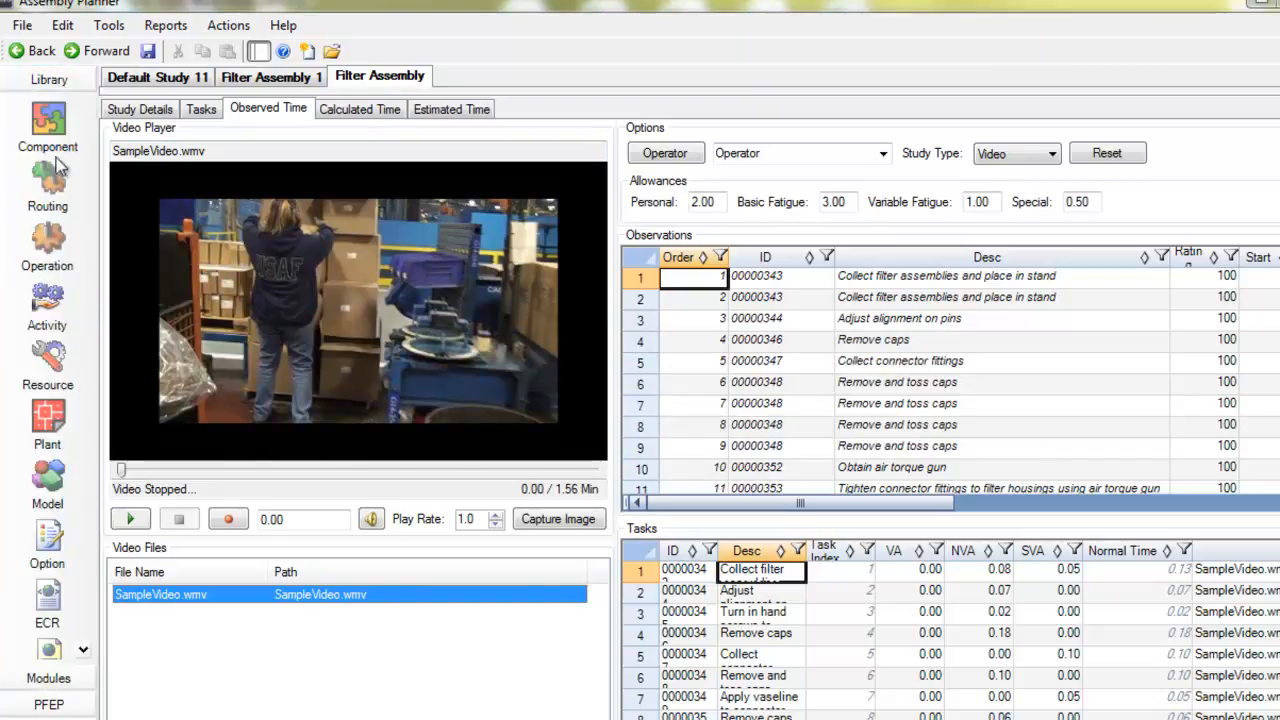
click(48, 180)
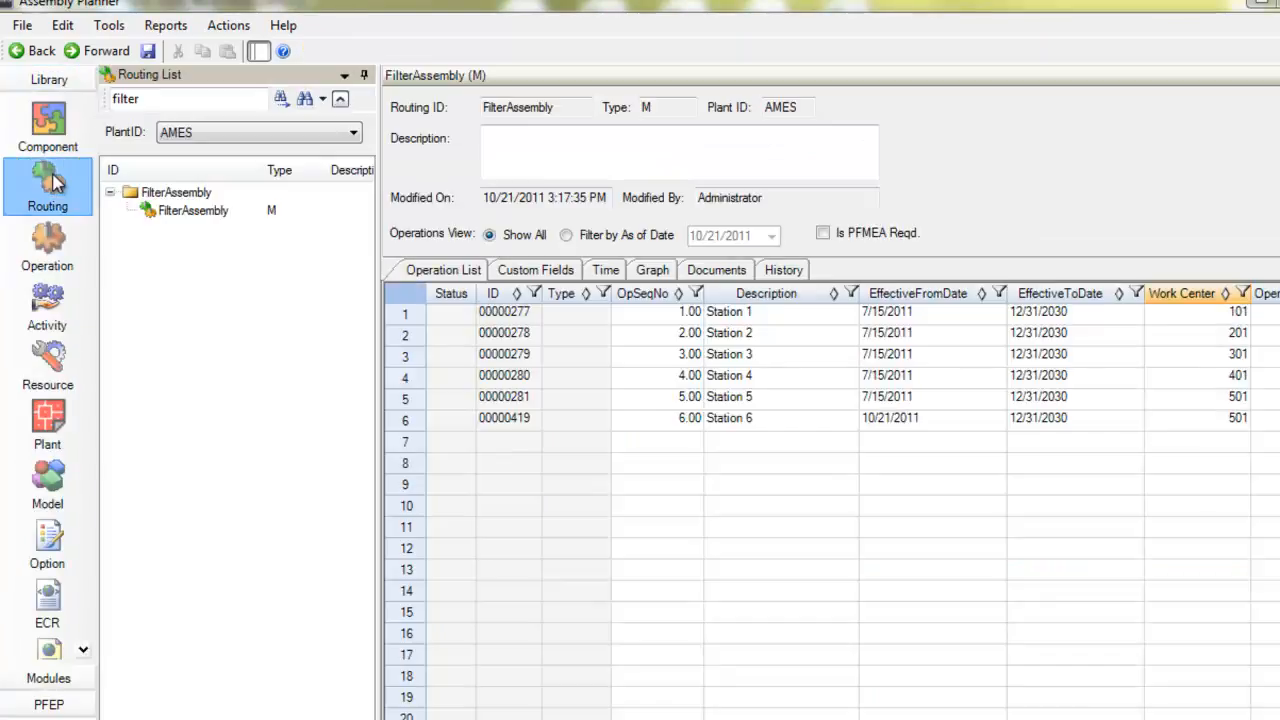
click(180, 211)
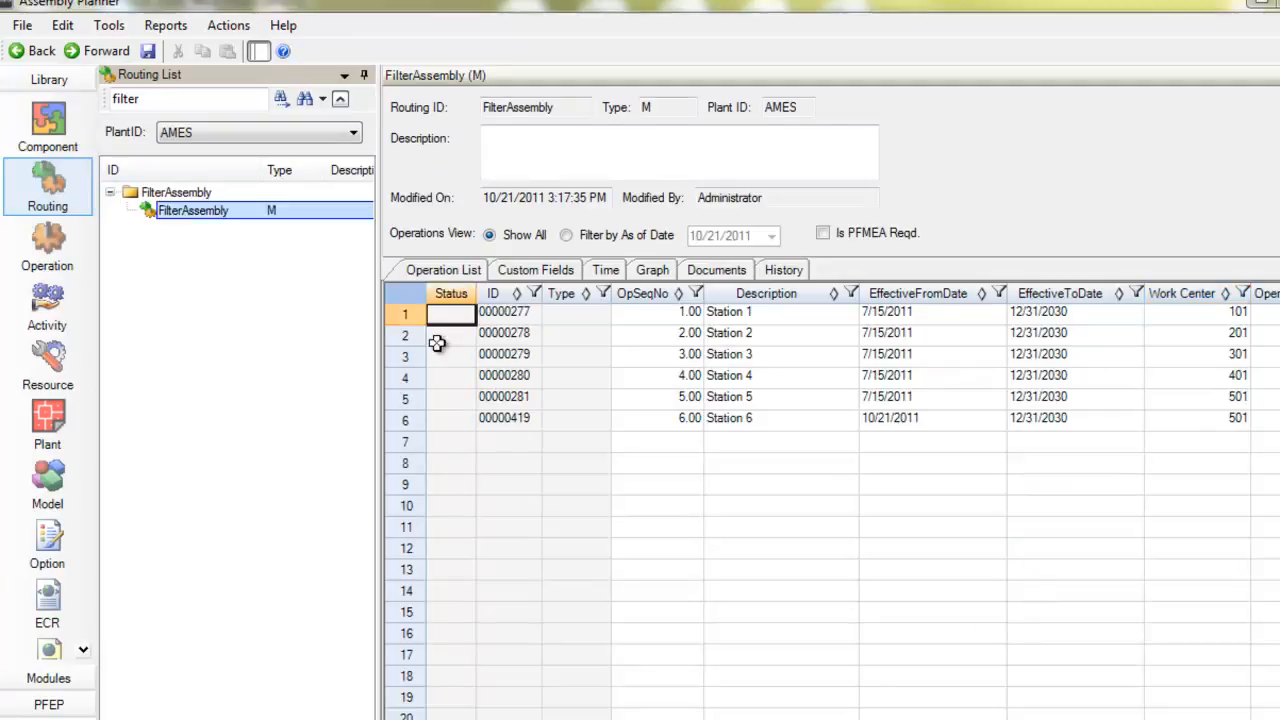
double_click(408, 420)
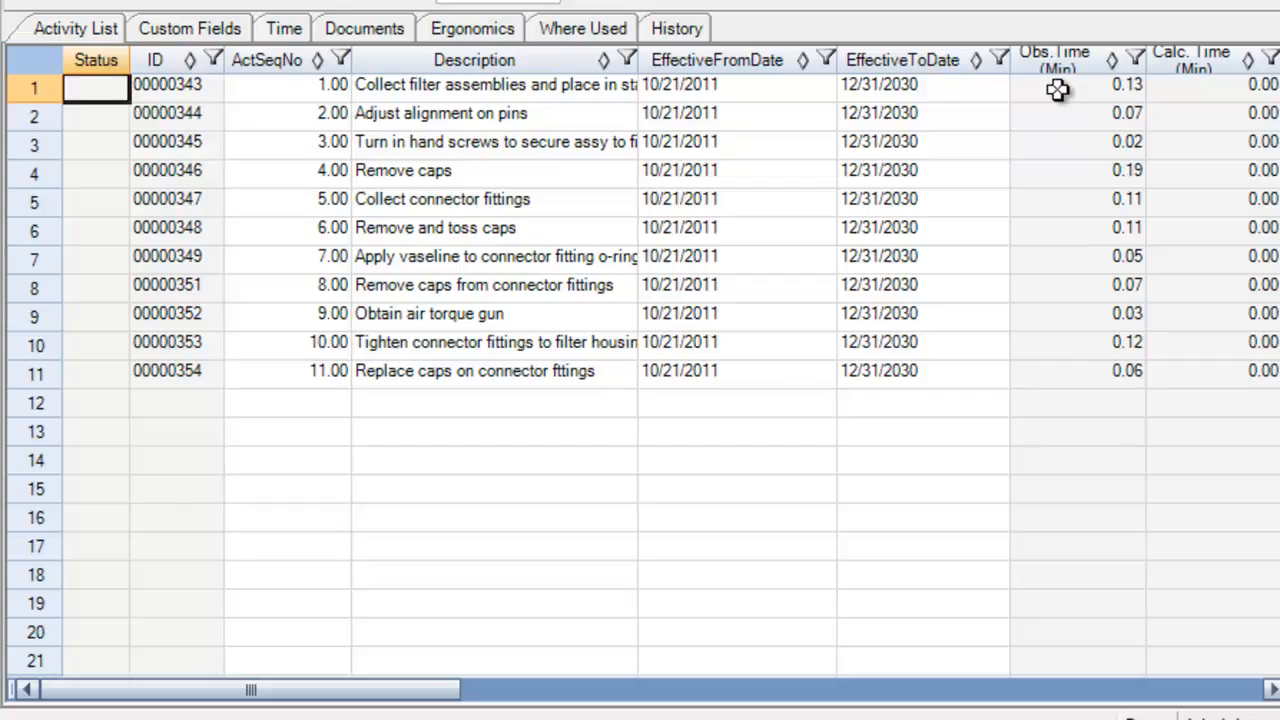
click(284, 30)
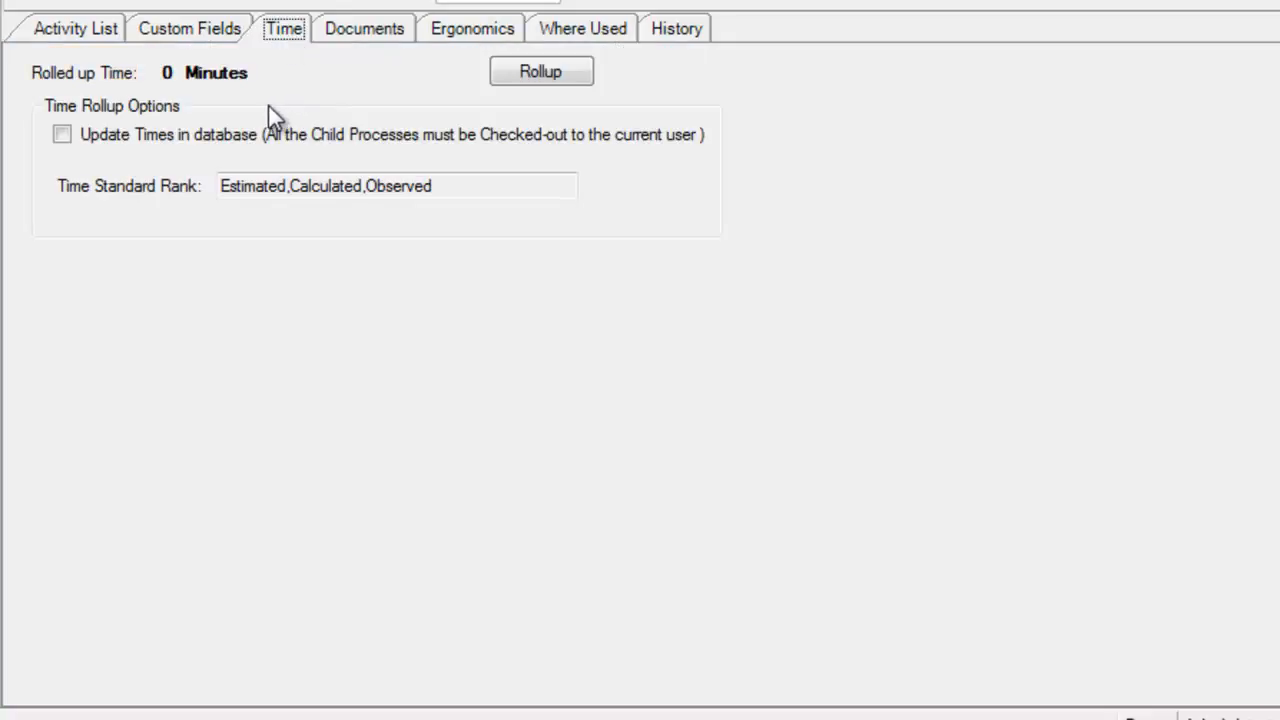
click(552, 75)
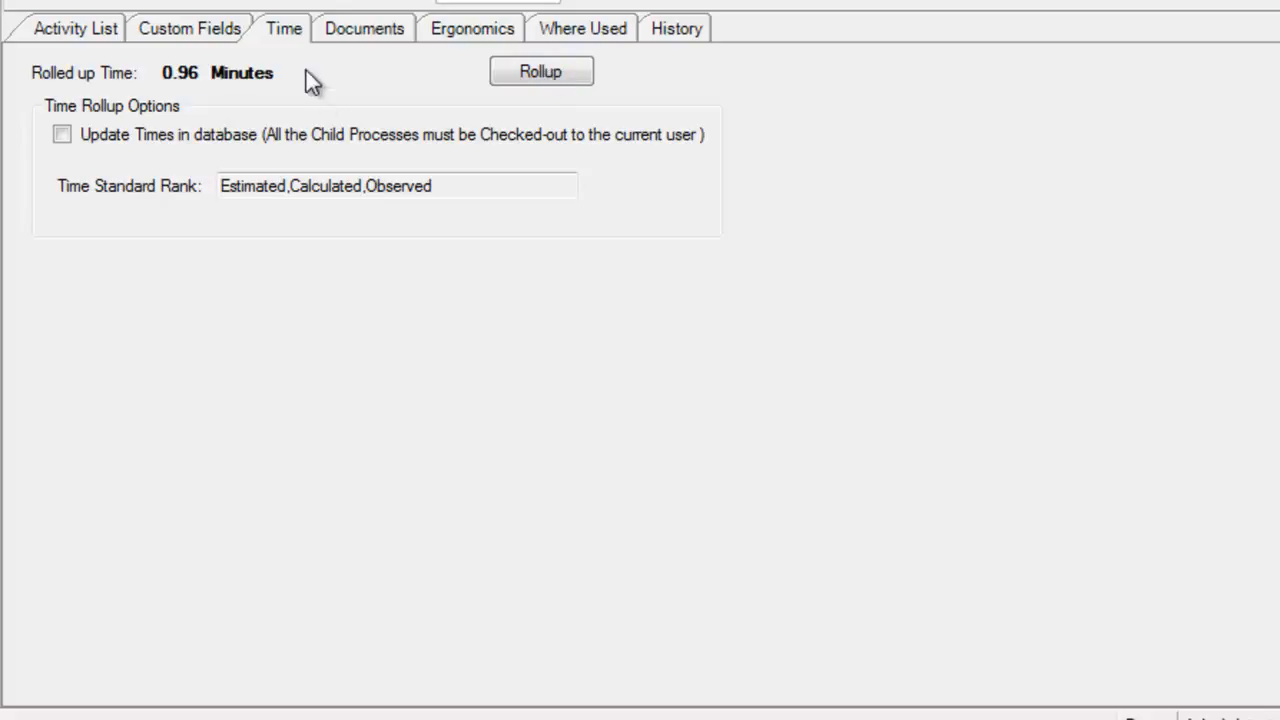
Open the first activity of operation 6 and display its observed time
click(91, 30)
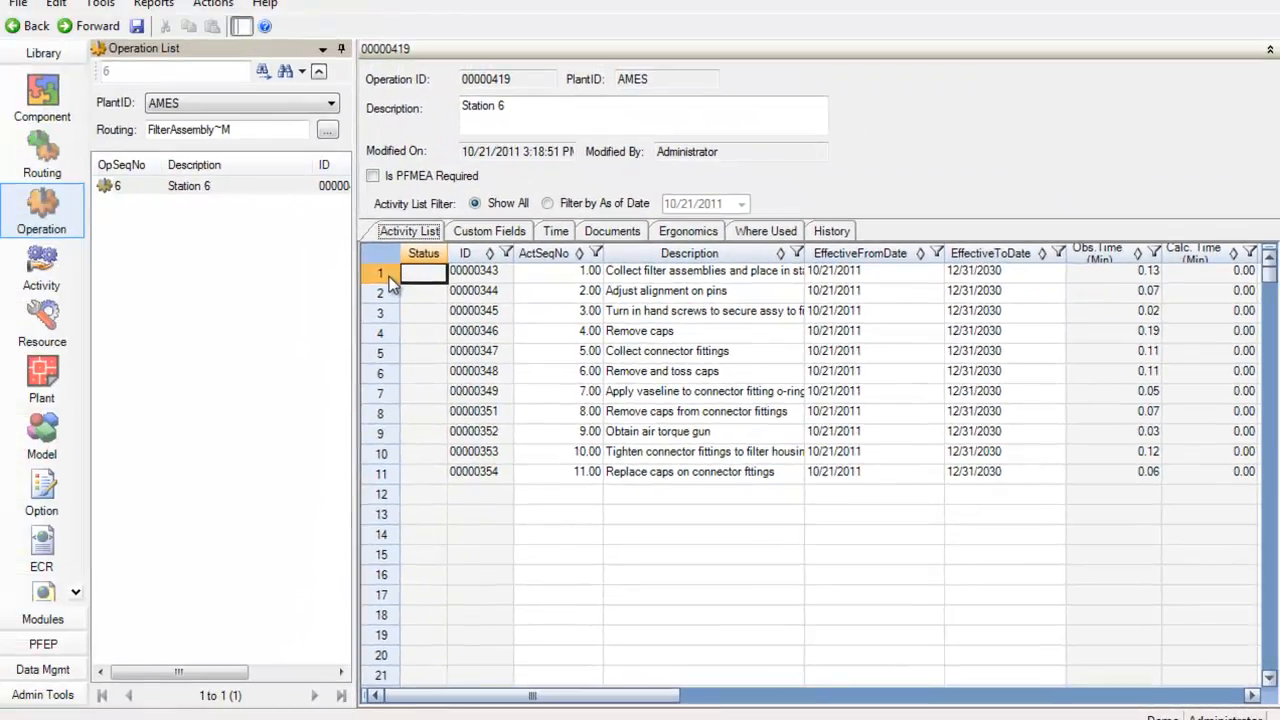
double_click(46, 92)
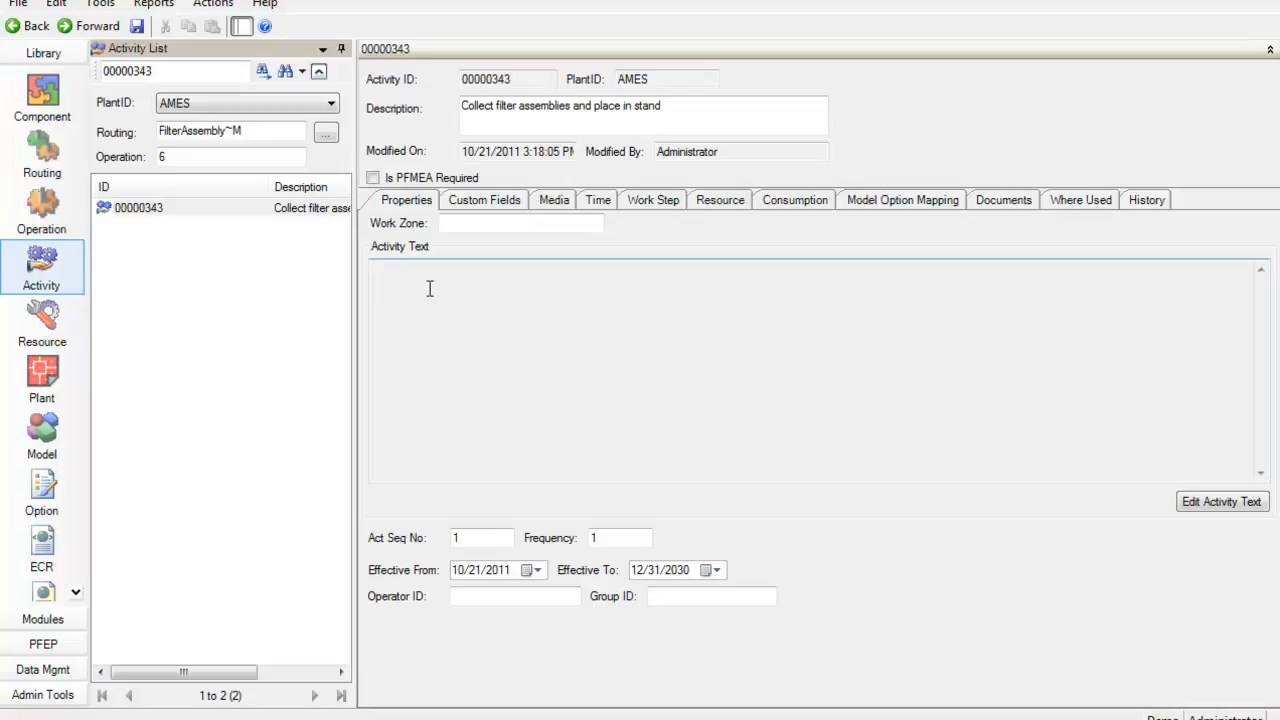
click(604, 201)
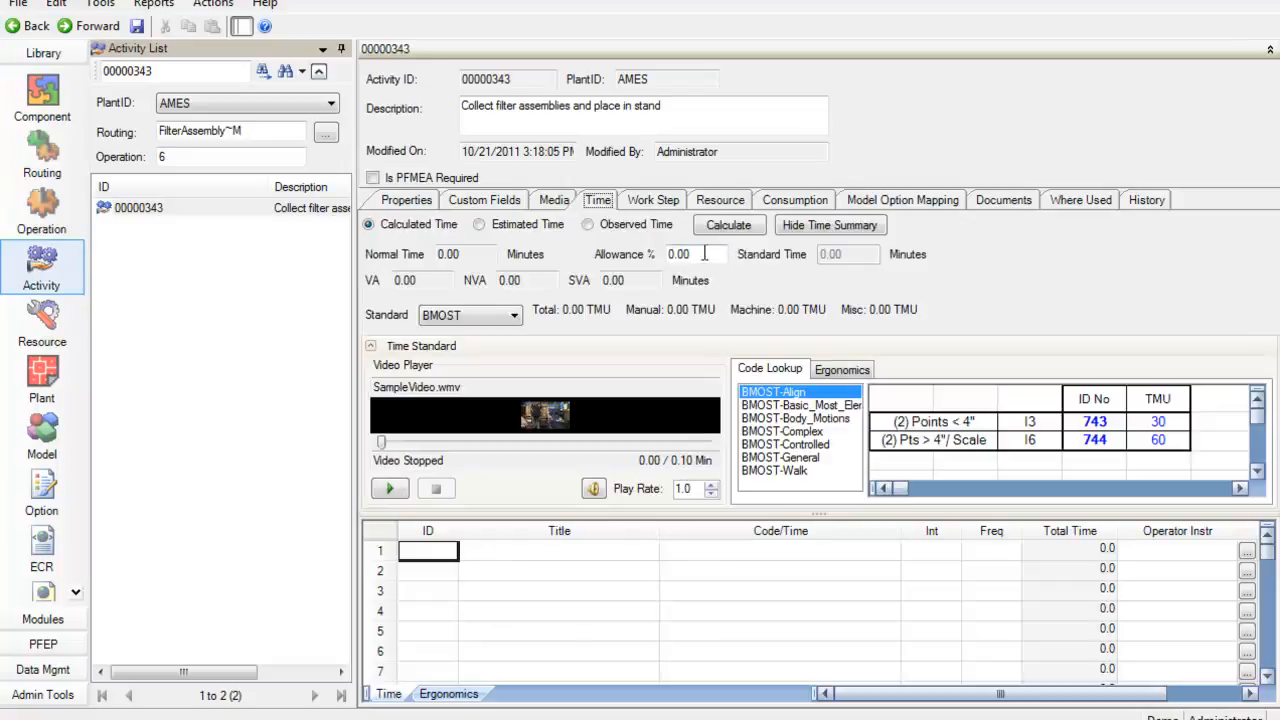
click(589, 225)
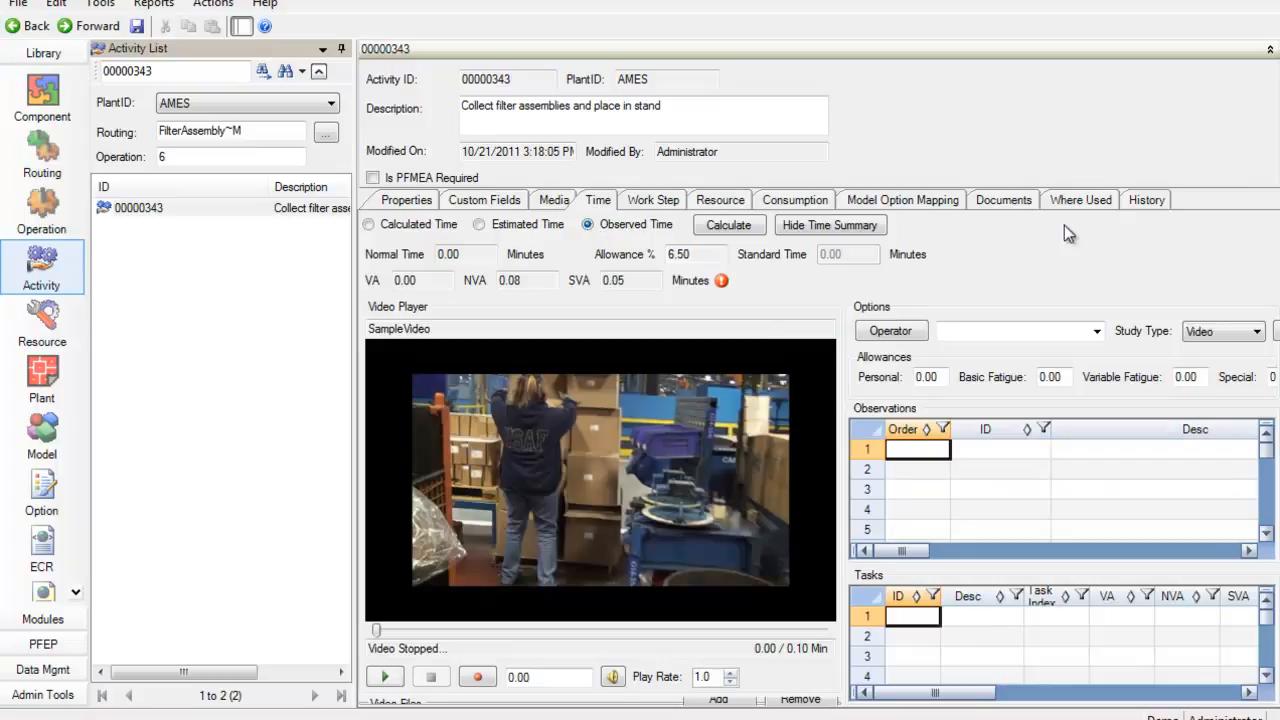
Switch the first activity of operation 6 to Calculated Time using the BMOST standard
click(1270, 49)
click(341, 48)
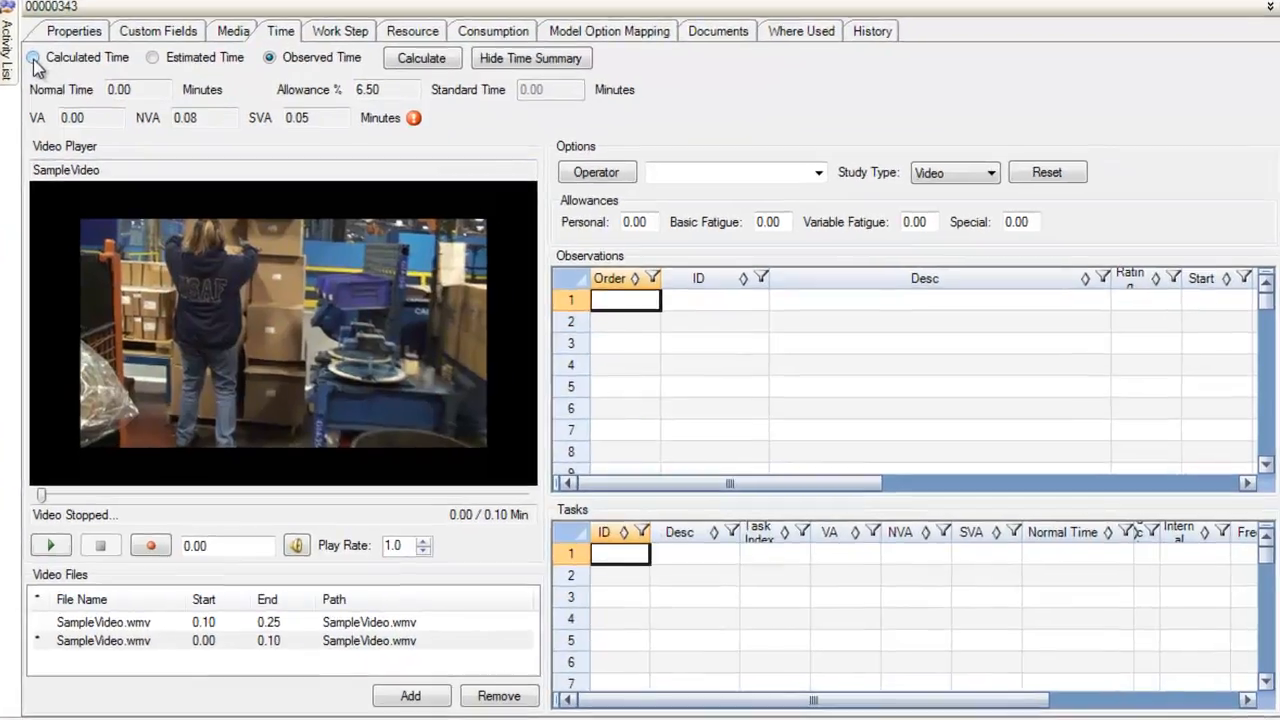
click(123, 98)
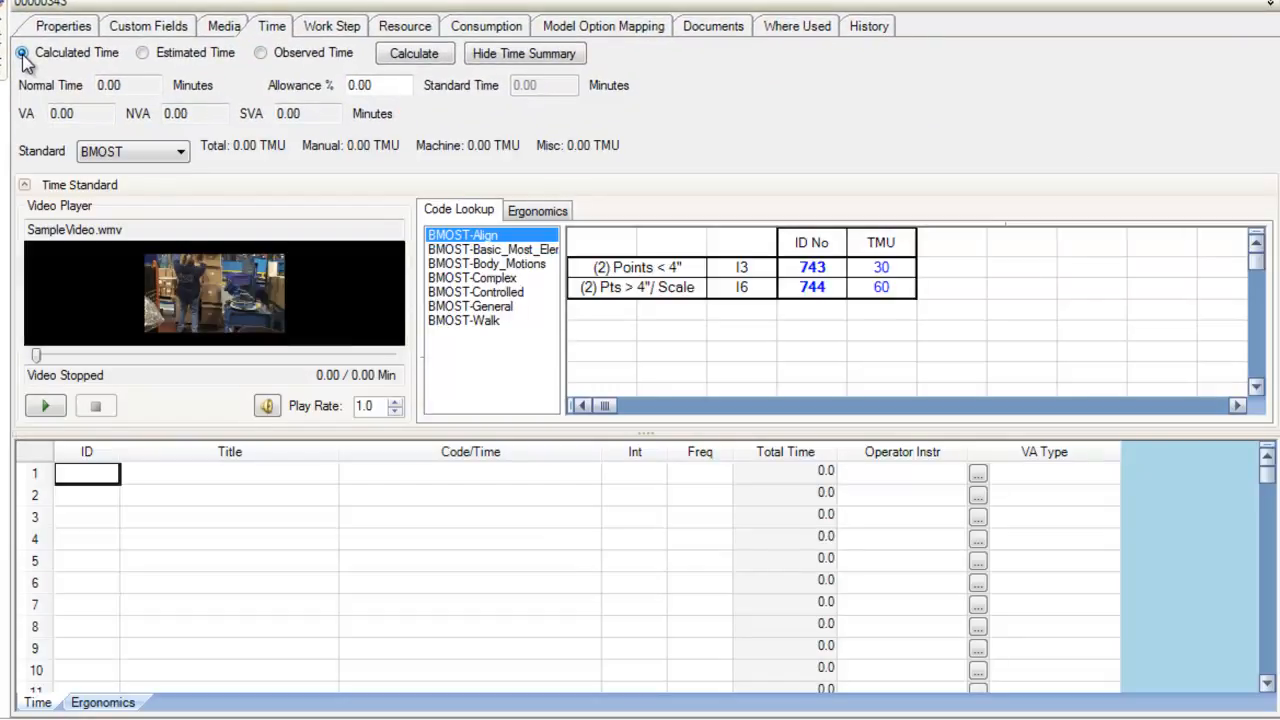
click(181, 156)
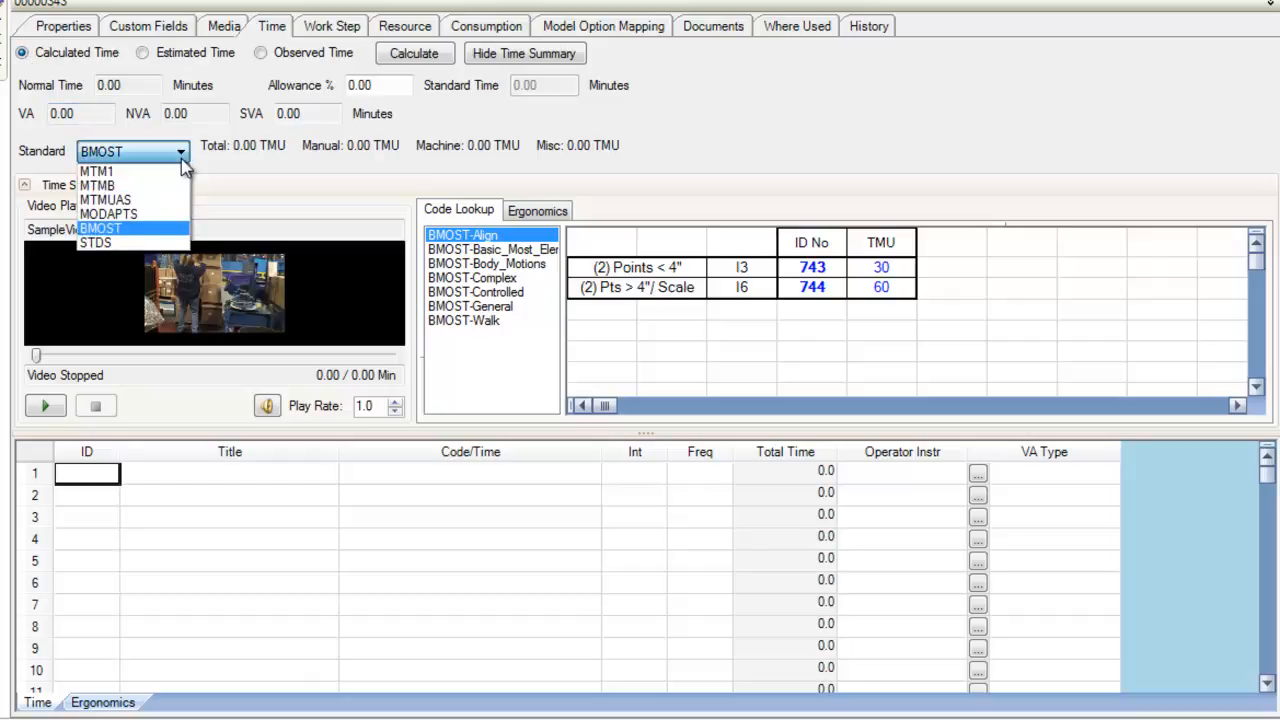
click(236, 160)
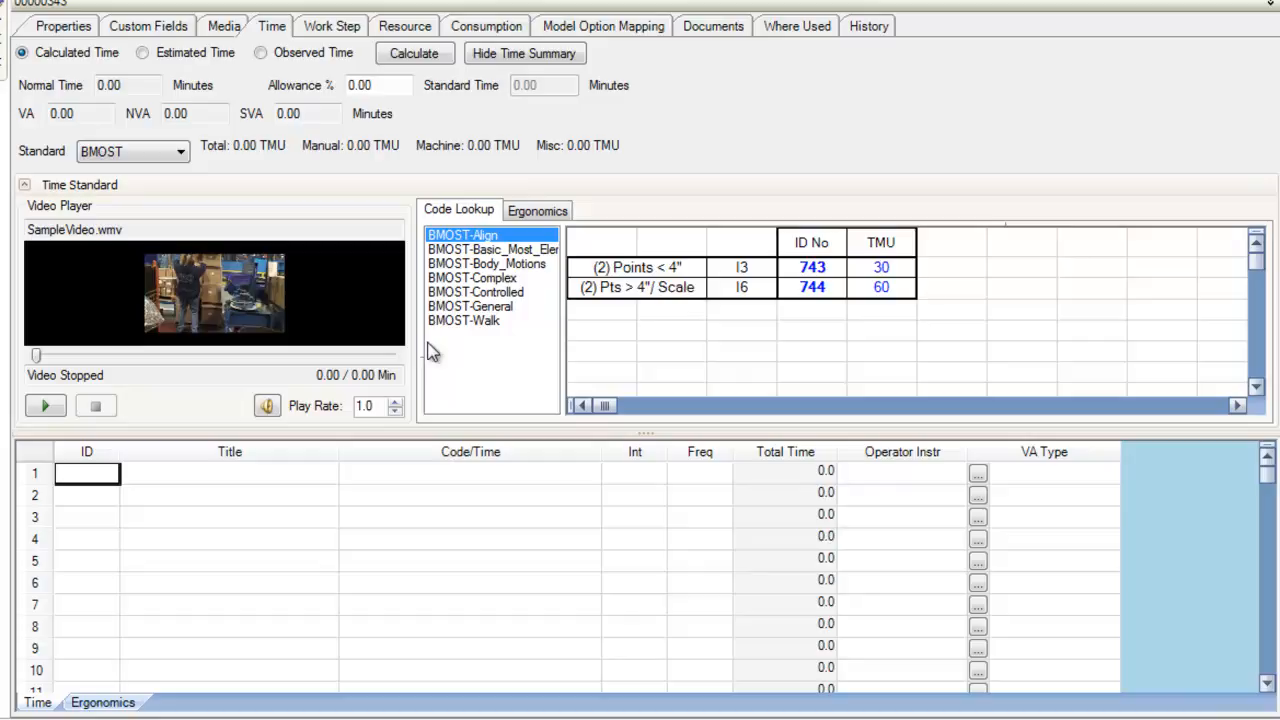
drag(390, 436, 397, 576)
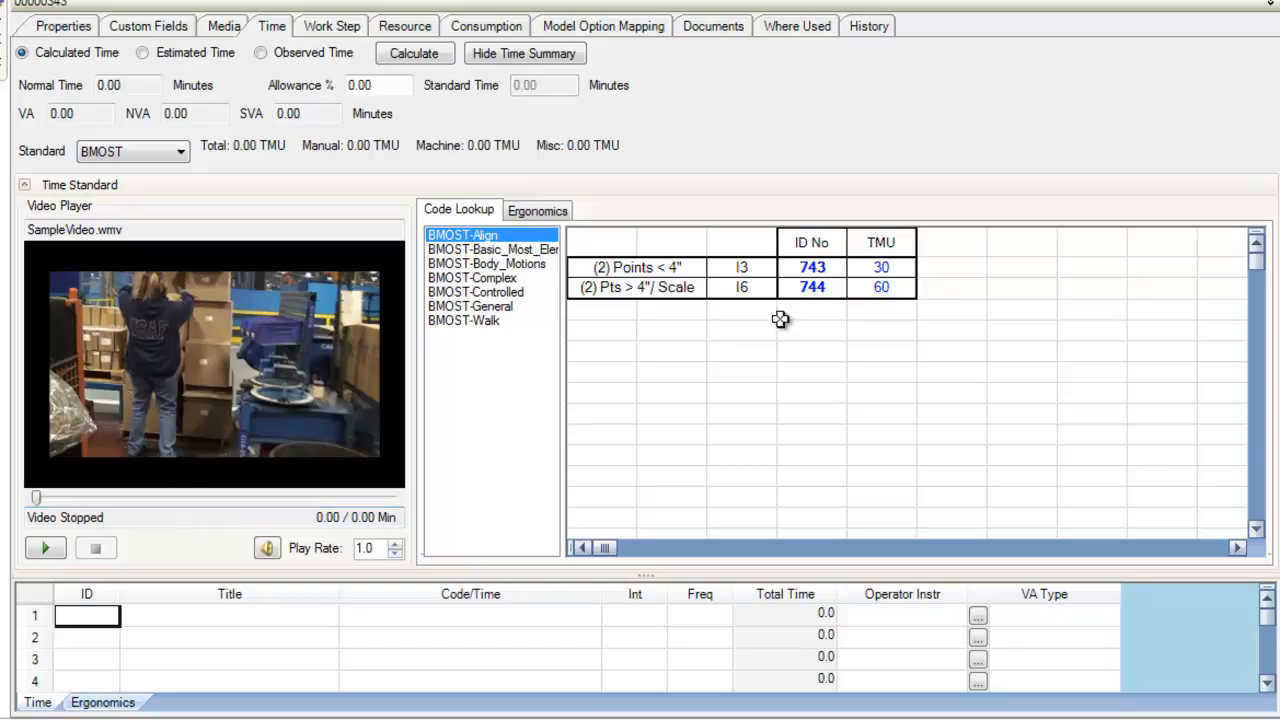
Add BMOST elements 744, 711 and 16 (walk 16-20 steps) to the activity and calculate its time
double_click(810, 286)
click(505, 264)
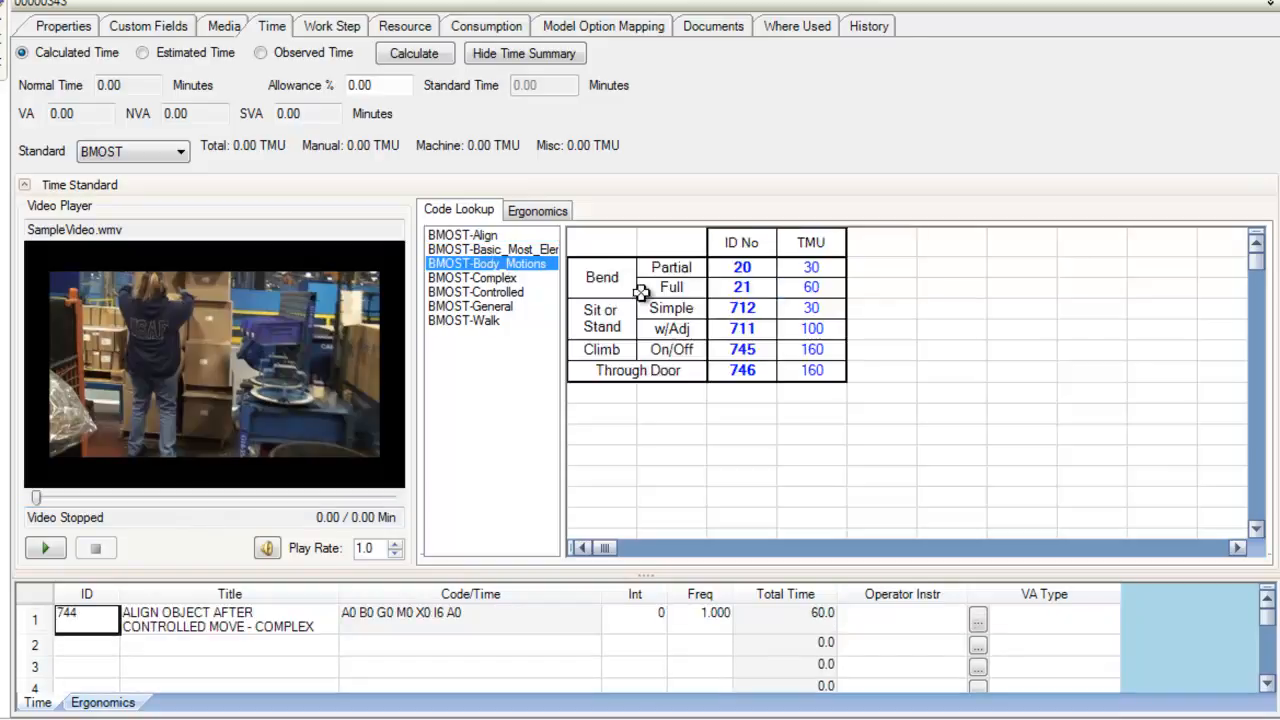
double_click(762, 328)
click(498, 321)
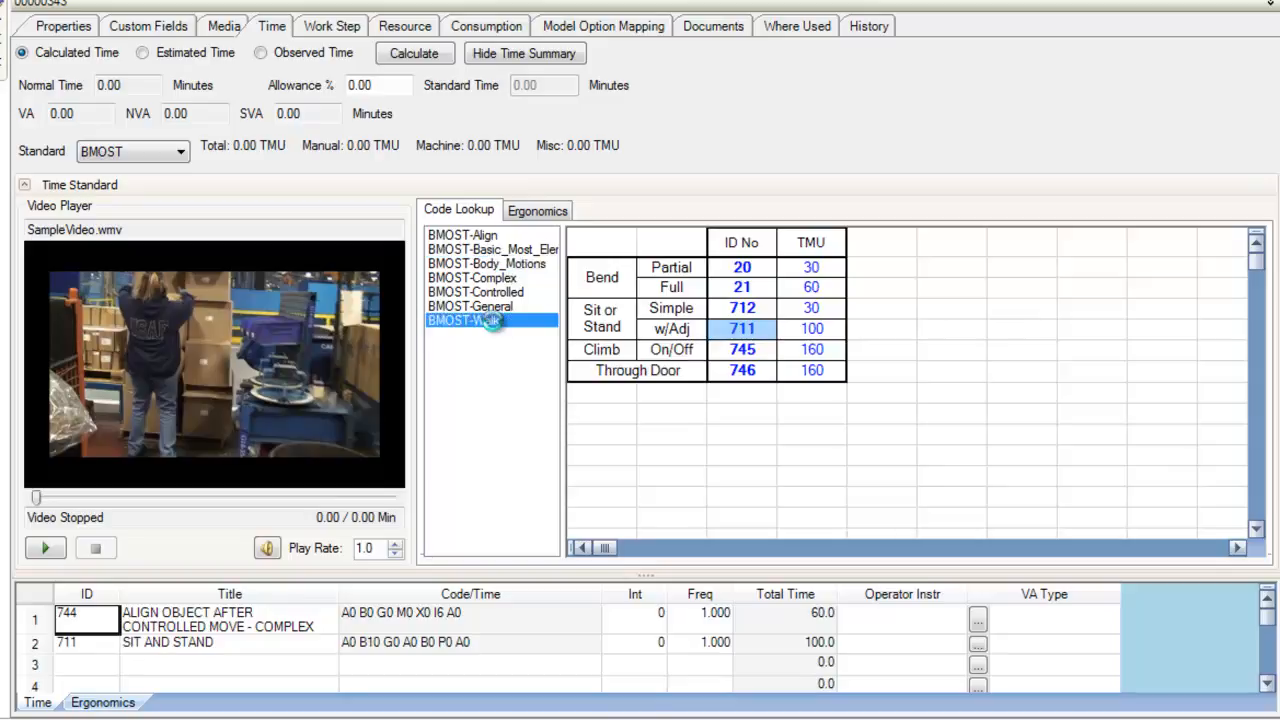
double_click(833, 366)
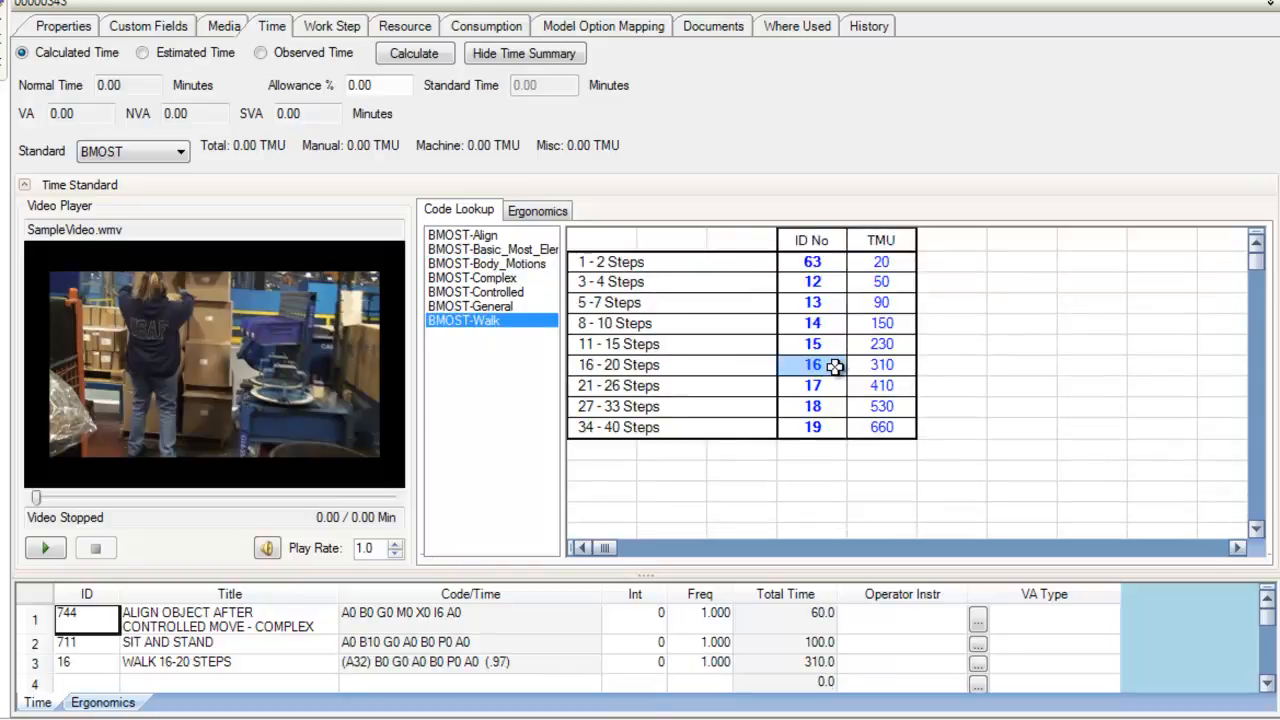
click(411, 59)
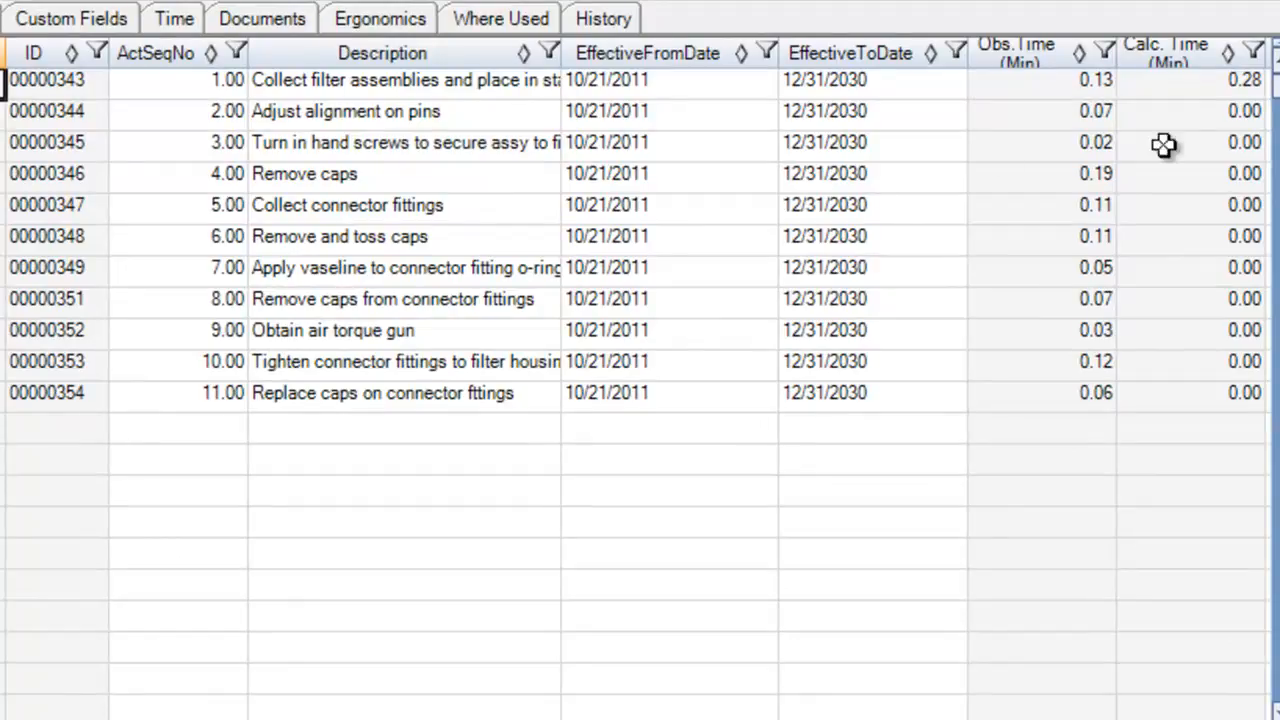
click(1200, 84)
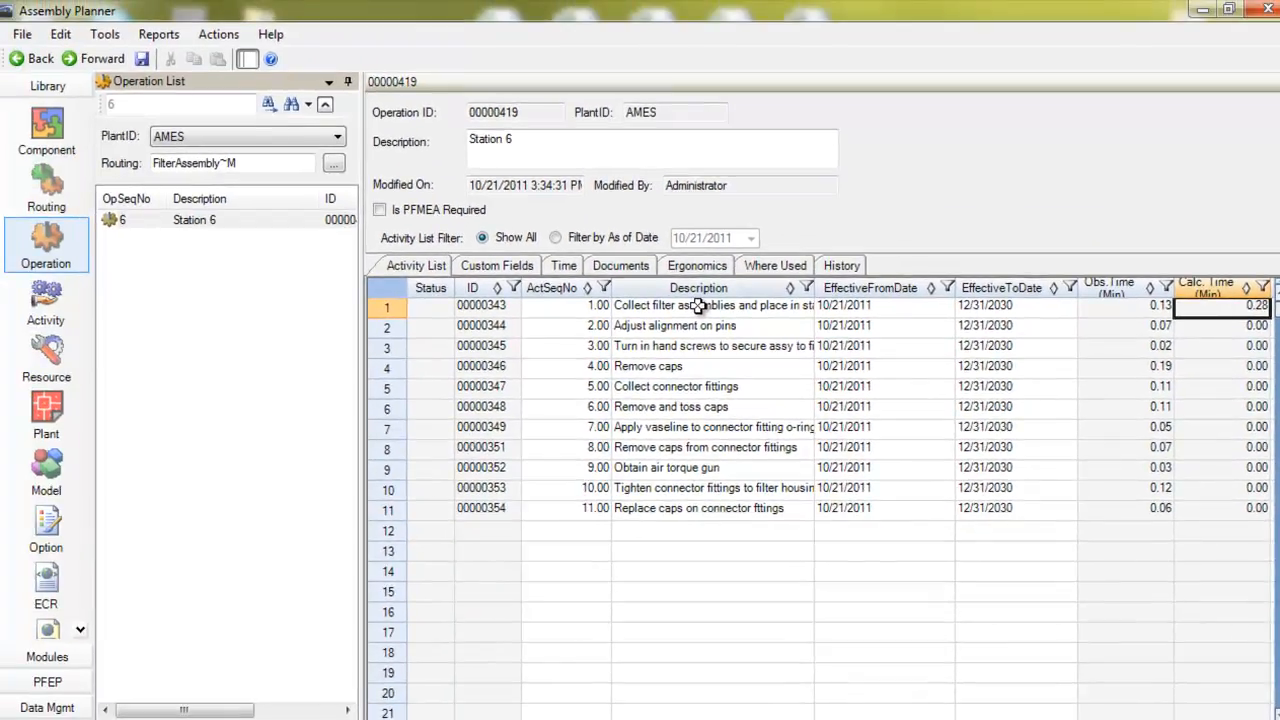
In the time study's calculated time for task 00000343, add BMOST elements 744 and 185, then save
click(47, 657)
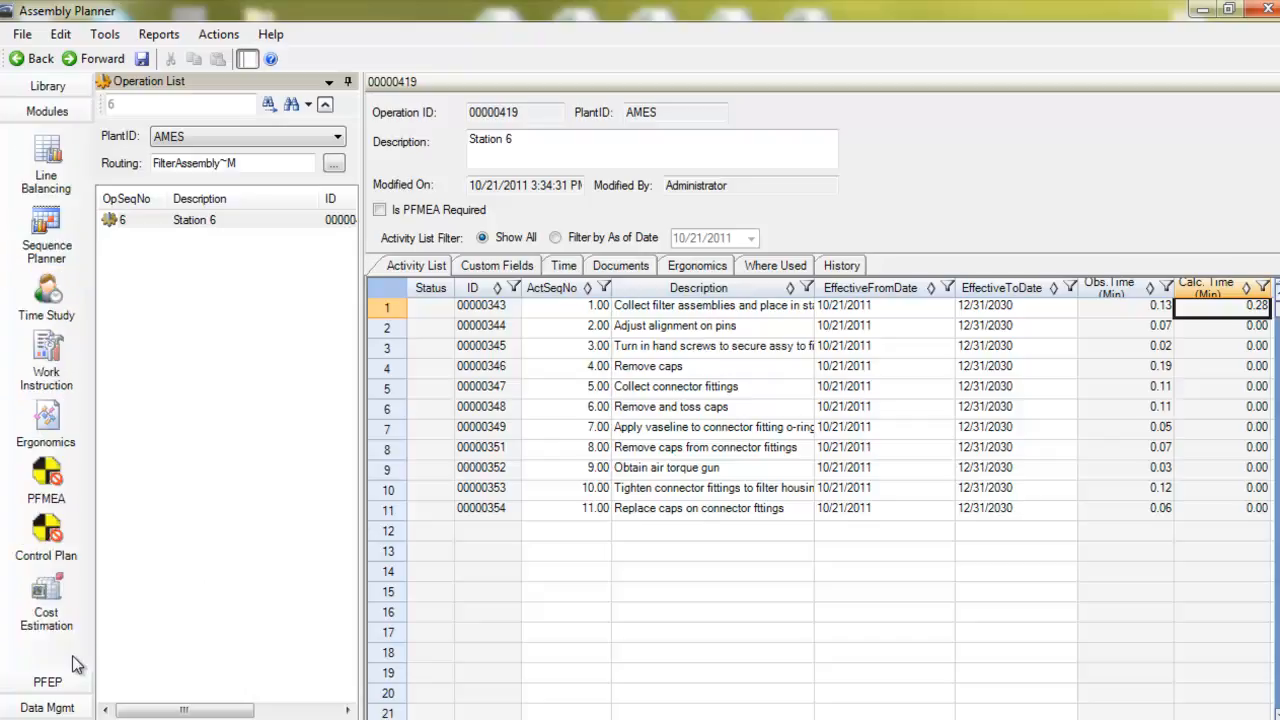
click(46, 292)
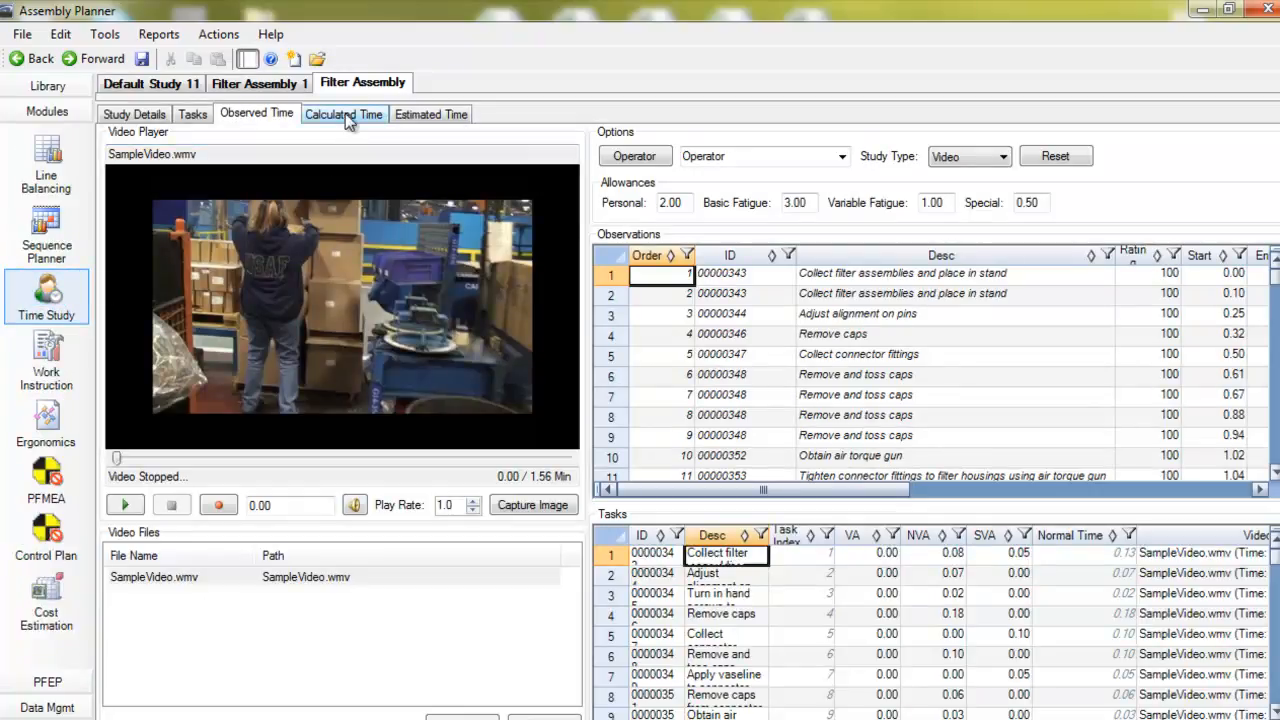
click(345, 113)
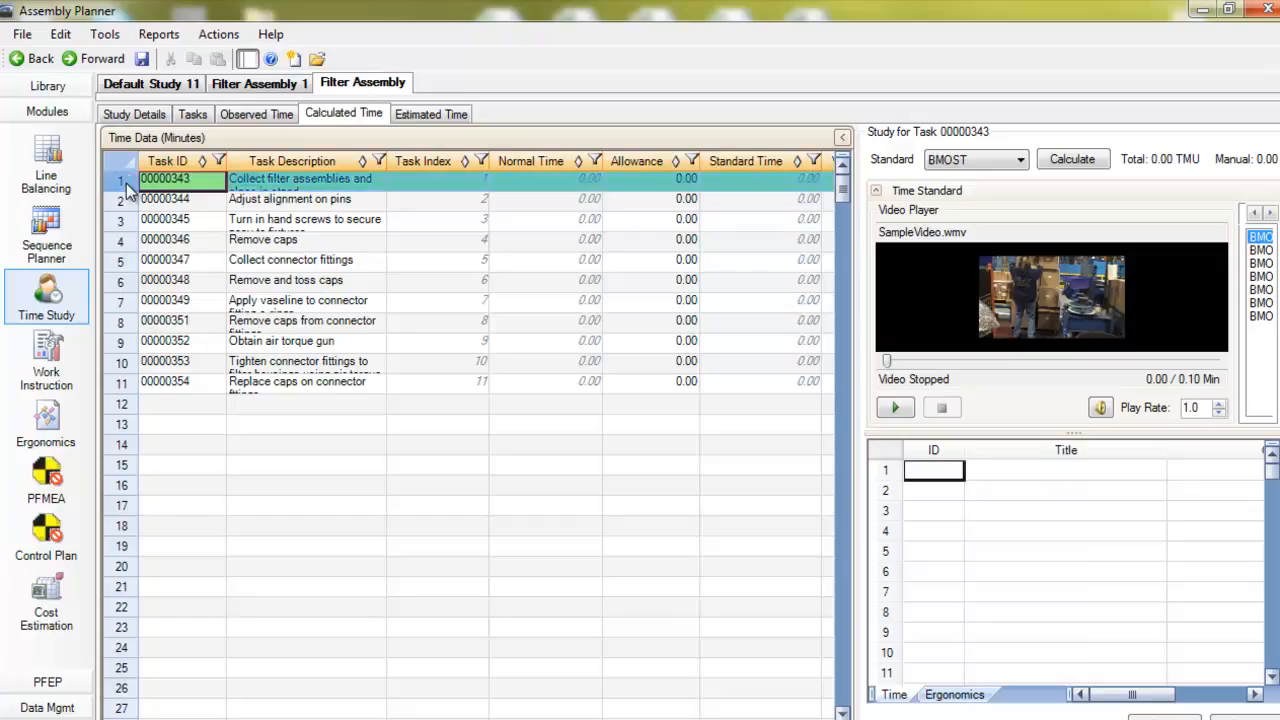
drag(858, 360, 466, 480)
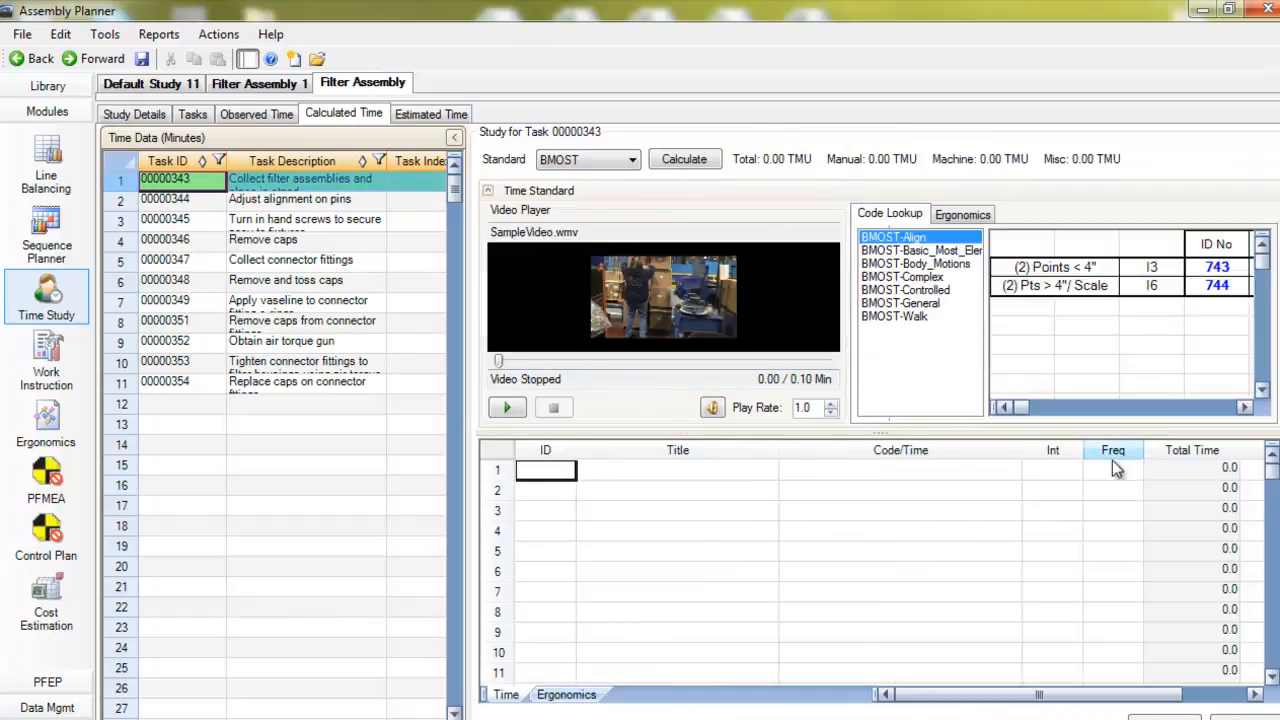
double_click(1218, 286)
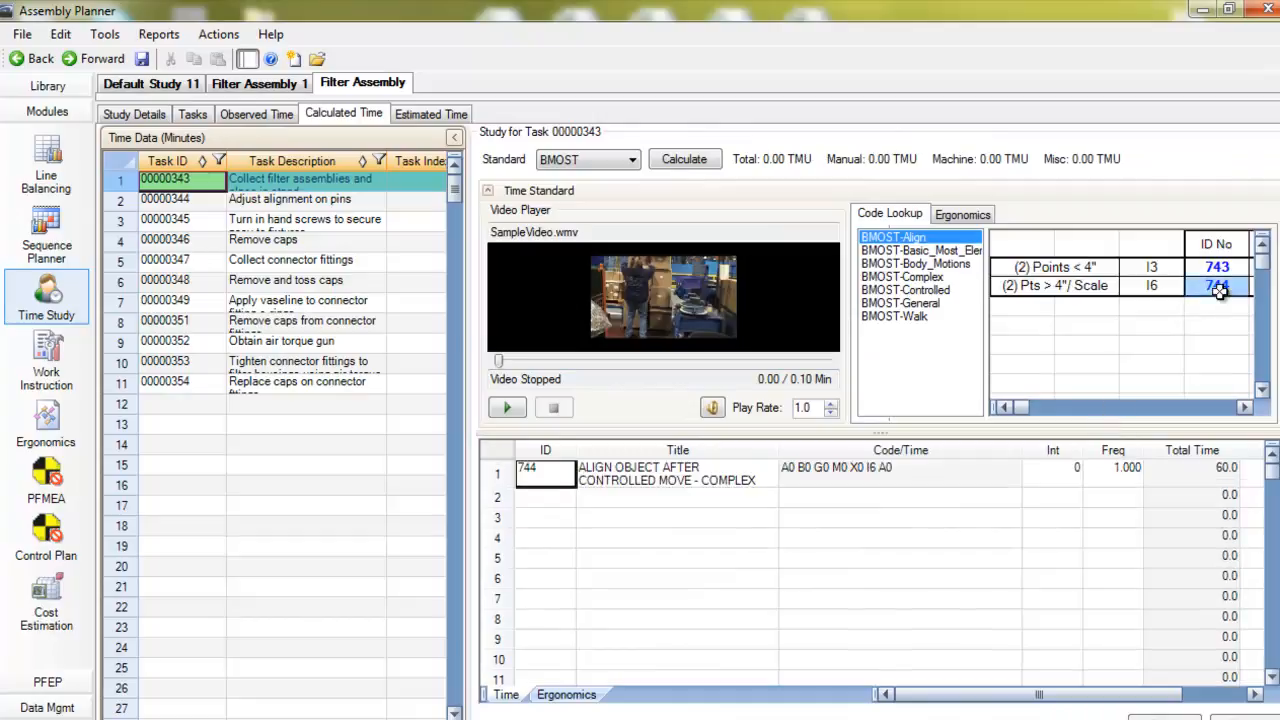
click(934, 278)
click(1244, 407)
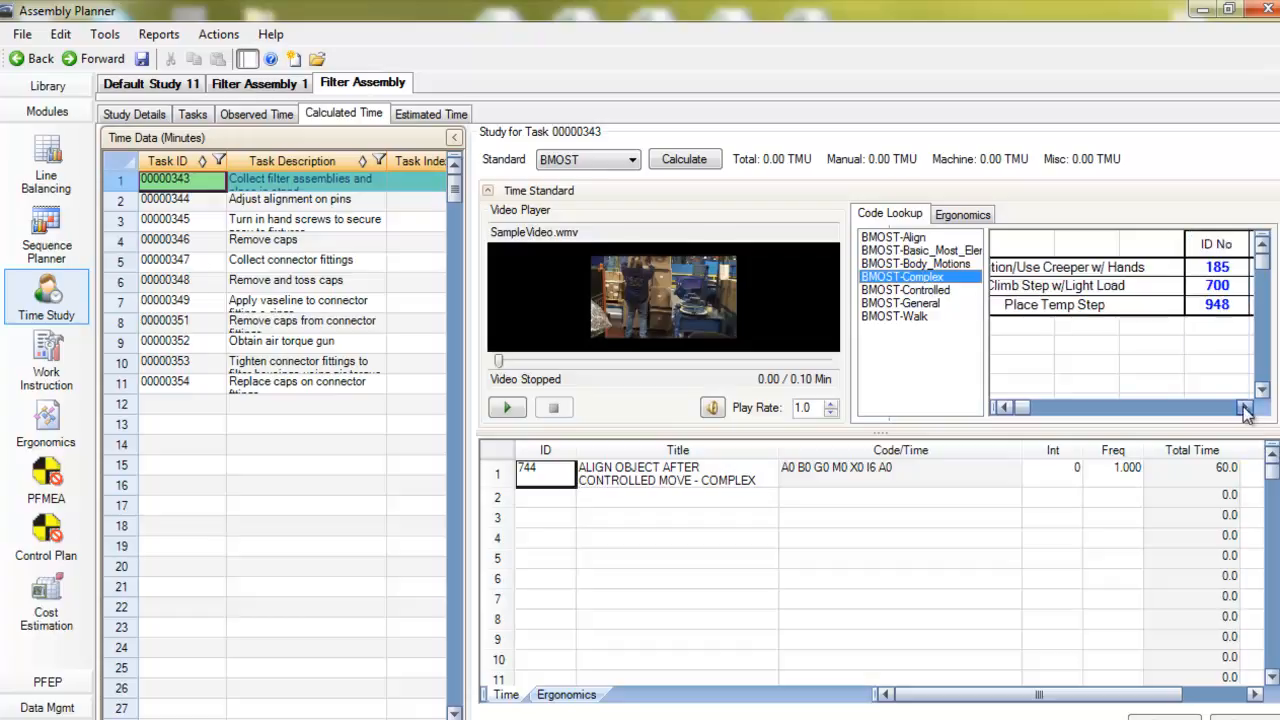
double_click(1220, 266)
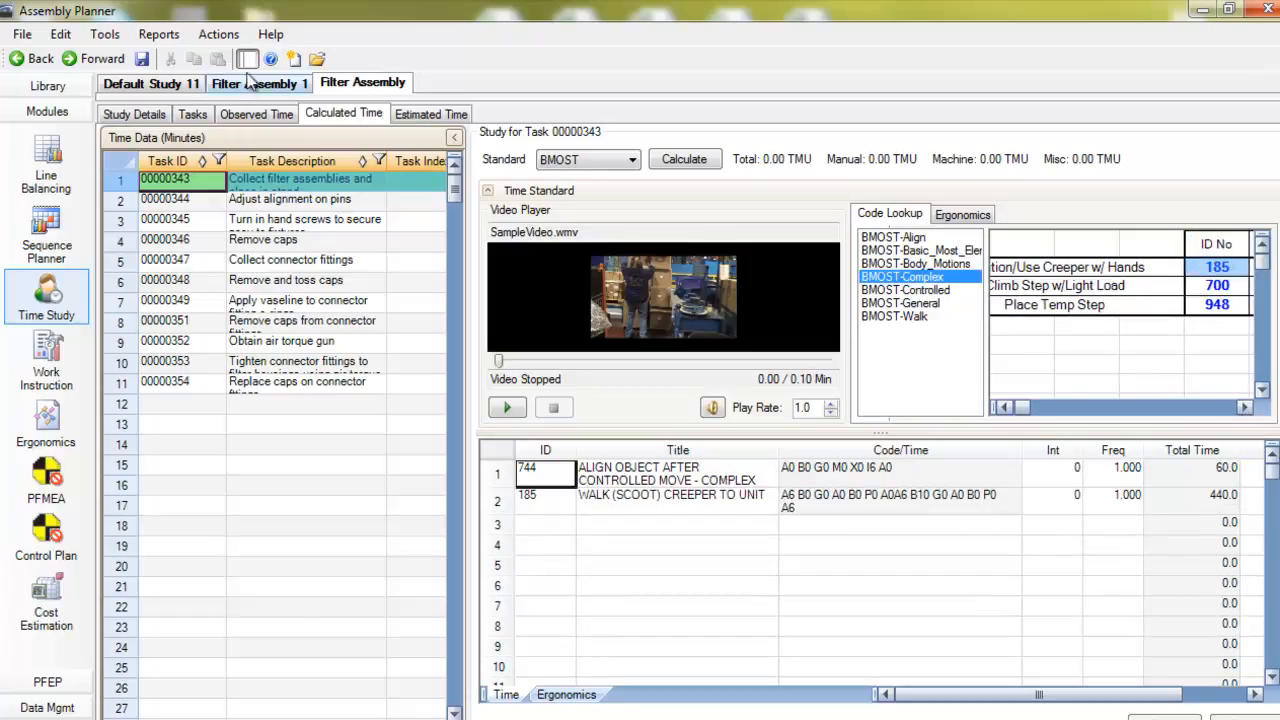
click(141, 59)
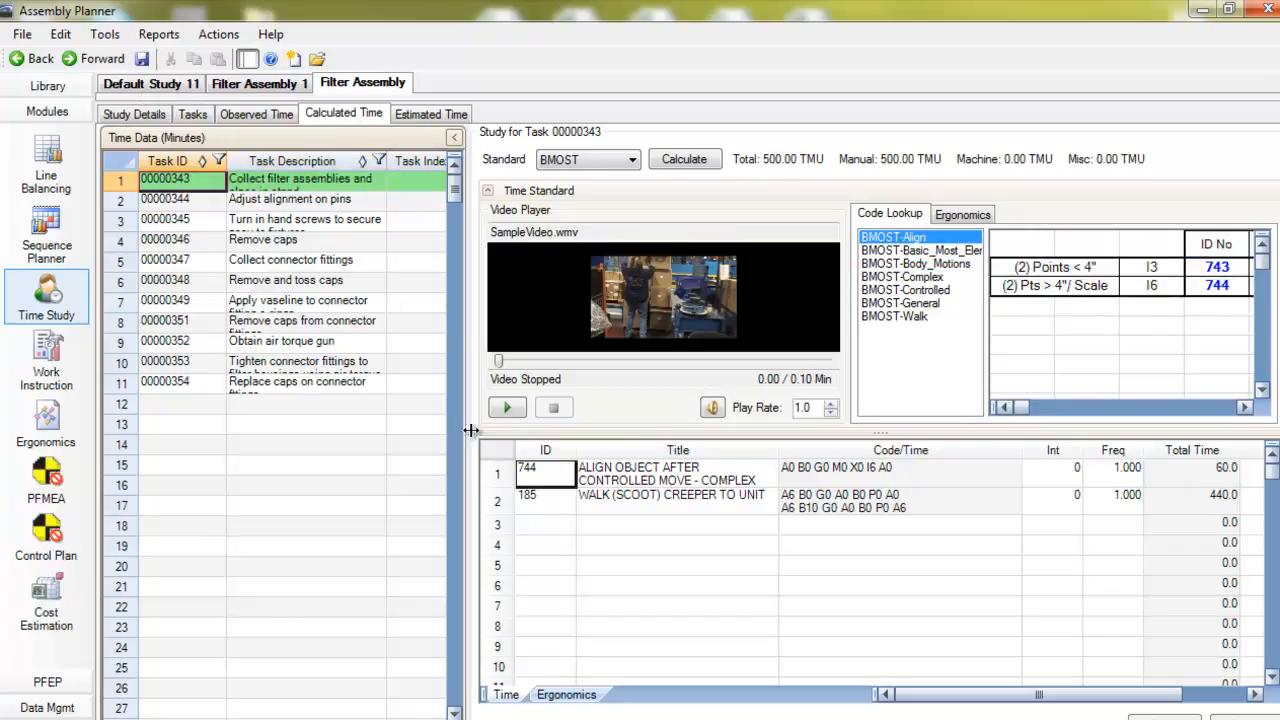
drag(790, 426, 949, 438)
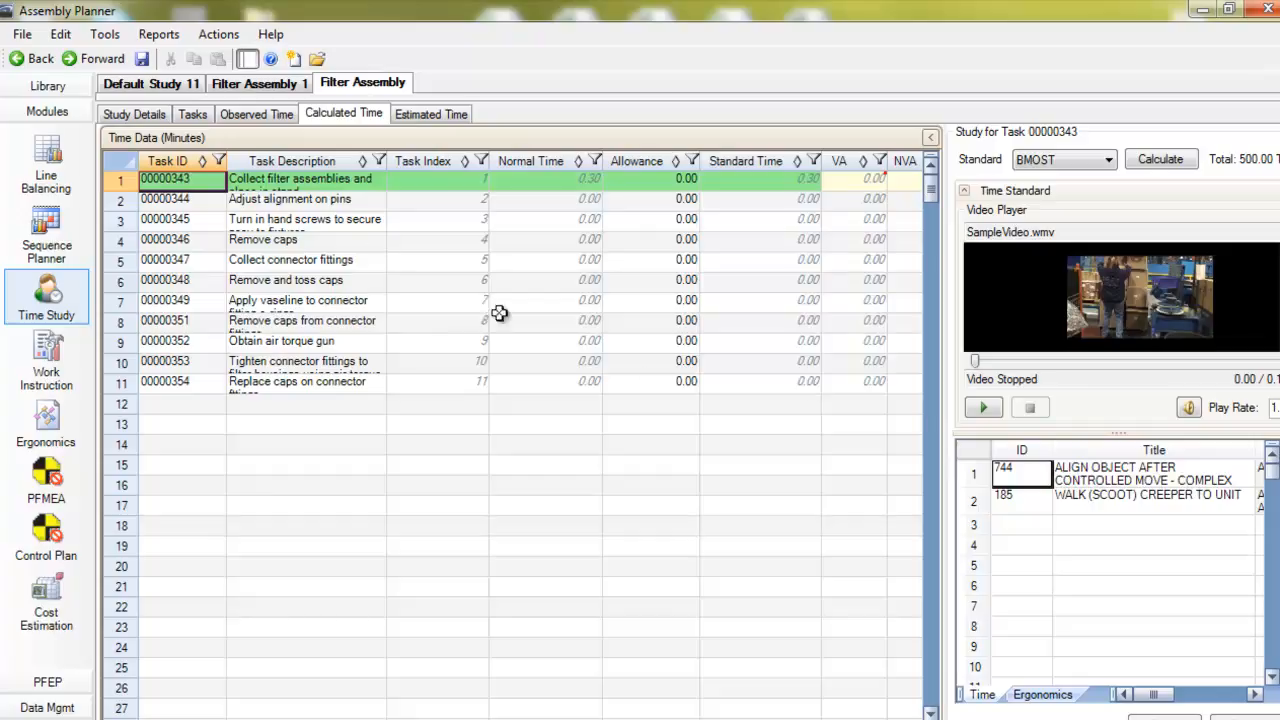
Open the time study named "Filter Assembly." from the Time Study Manager
click(22, 34)
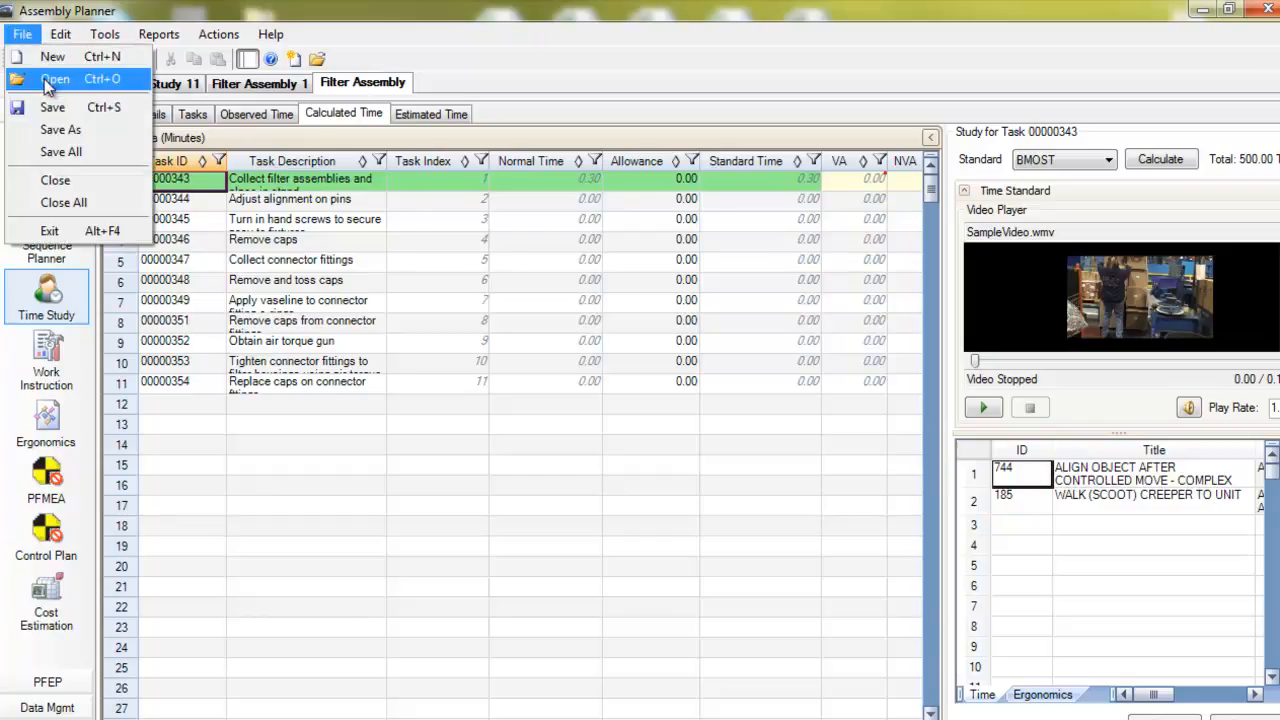
click(50, 79)
click(347, 466)
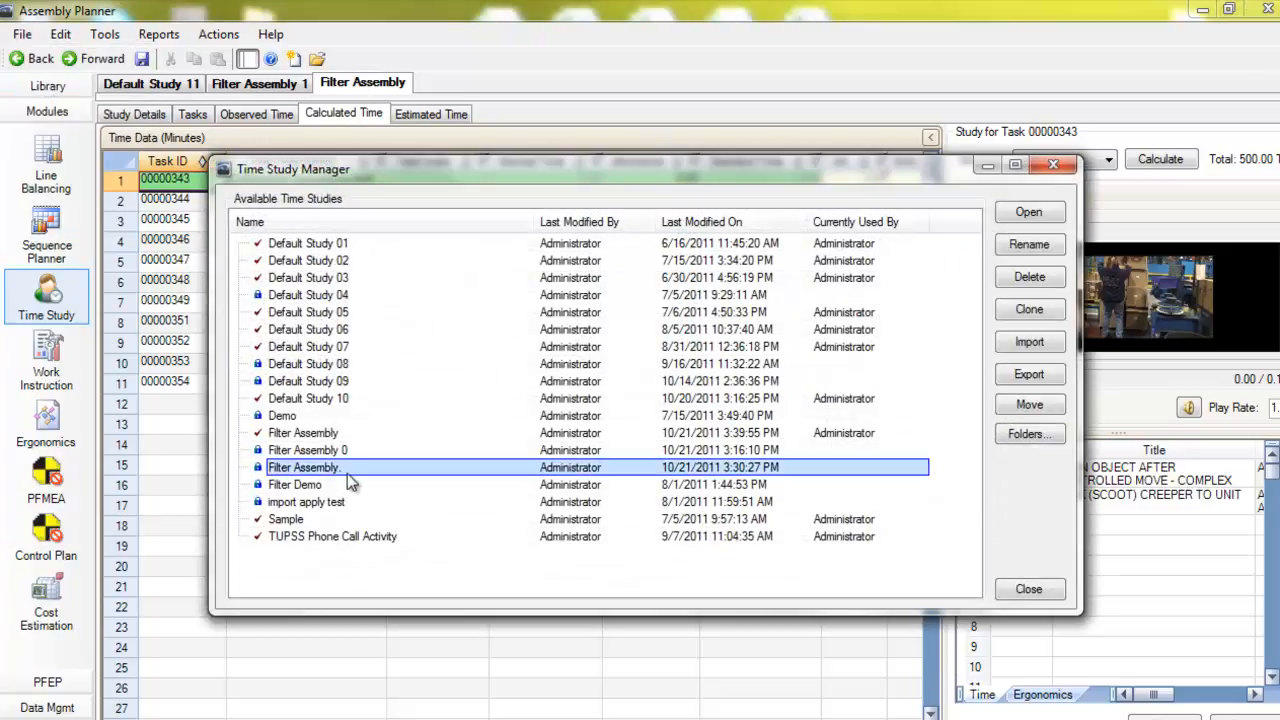
click(1027, 213)
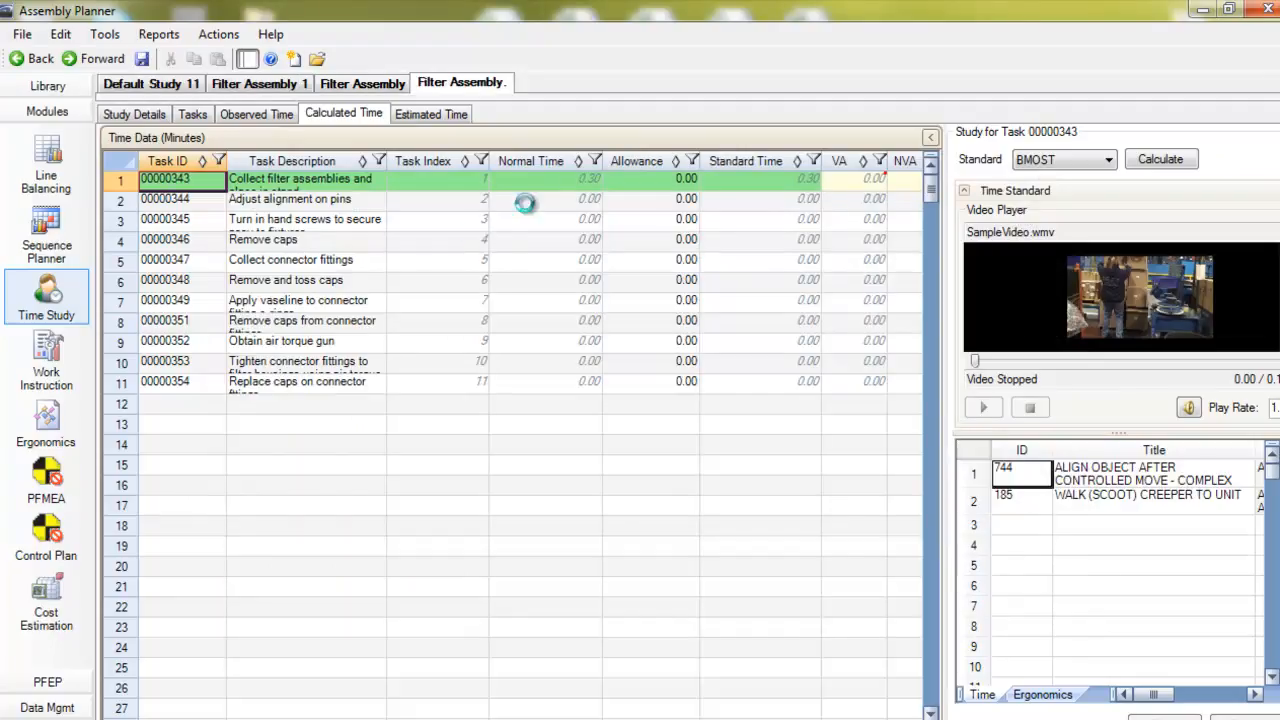
Apply this time study to operation 6 (Station 6) of the FilterAssembly routing with the Merge option
click(222, 35)
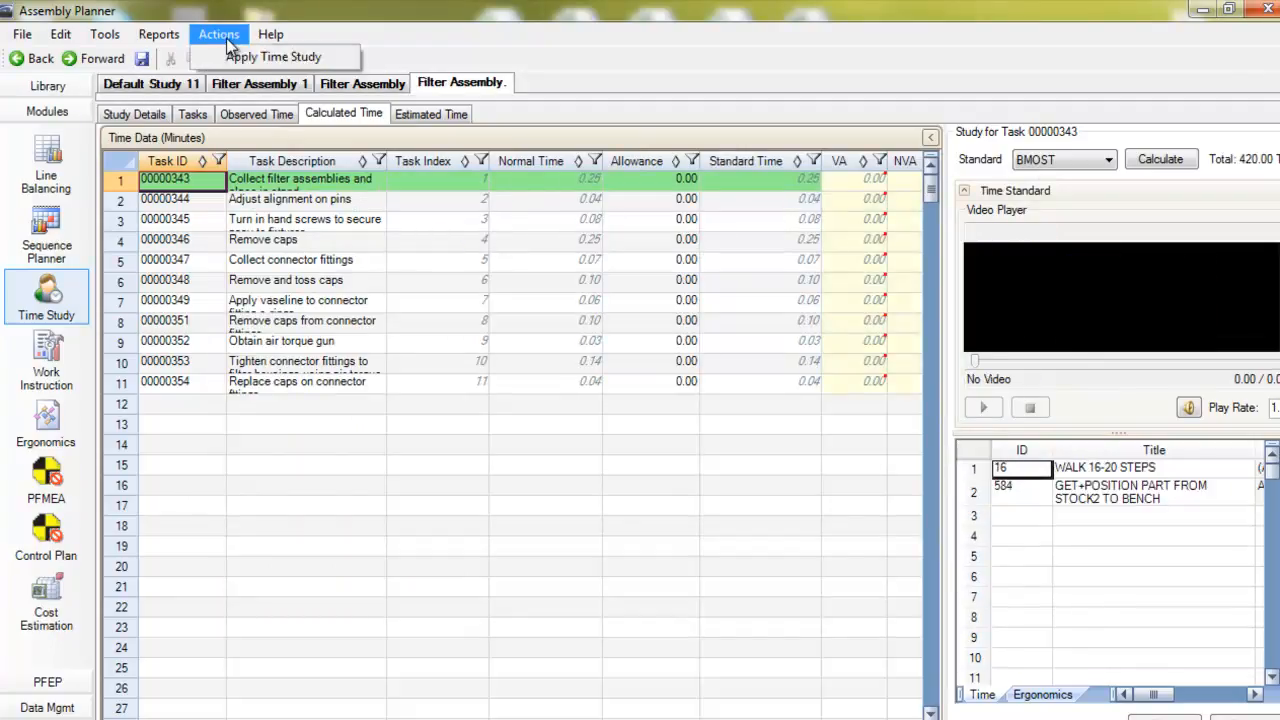
click(280, 56)
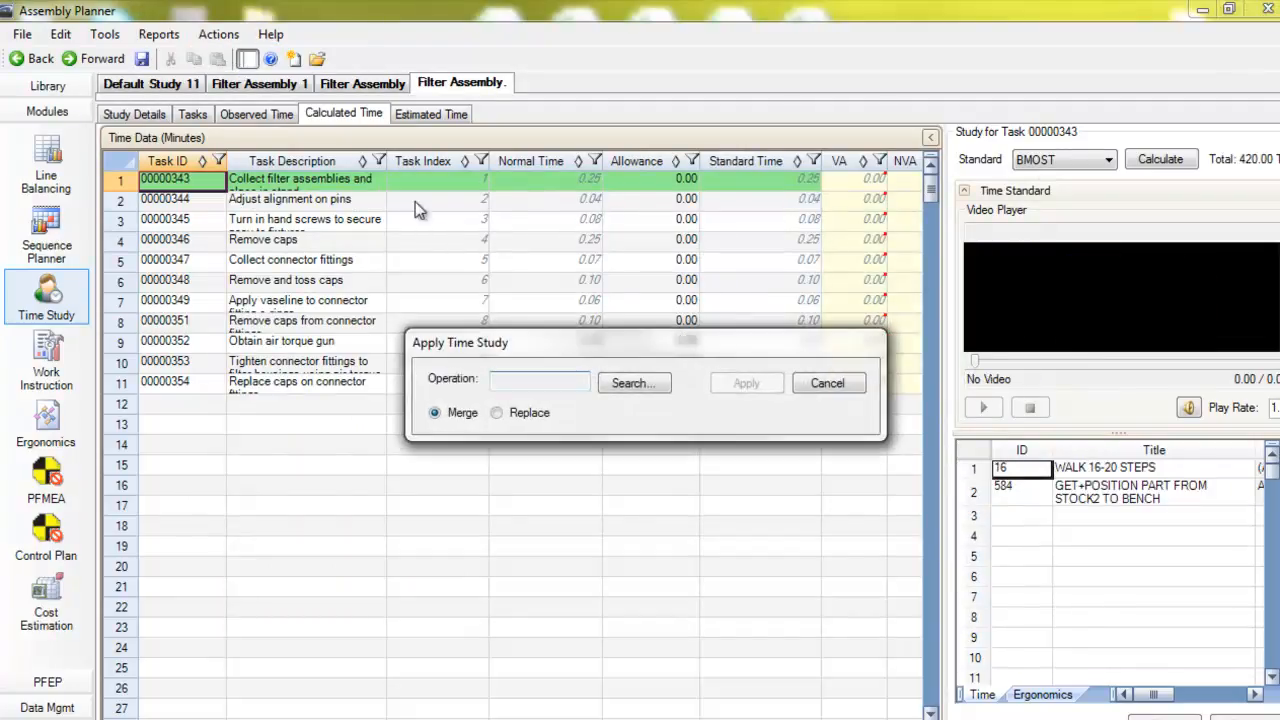
click(626, 382)
click(560, 264)
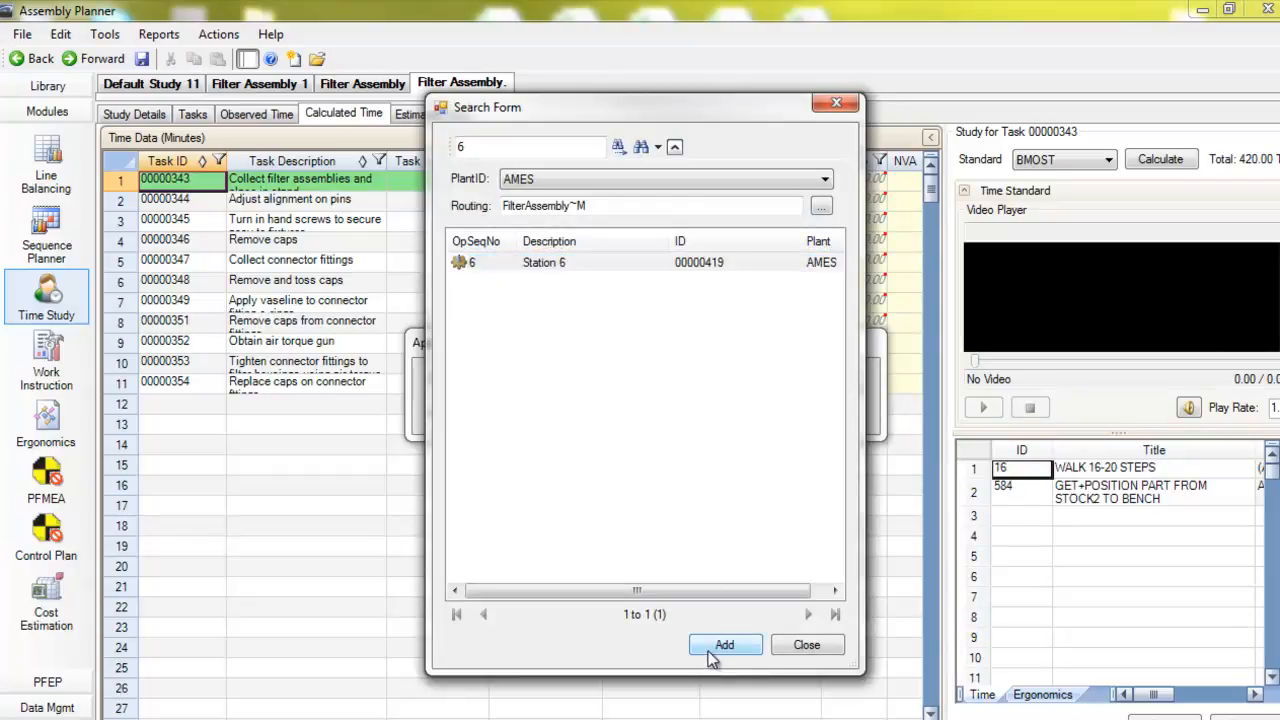
click(722, 645)
click(754, 384)
click(722, 470)
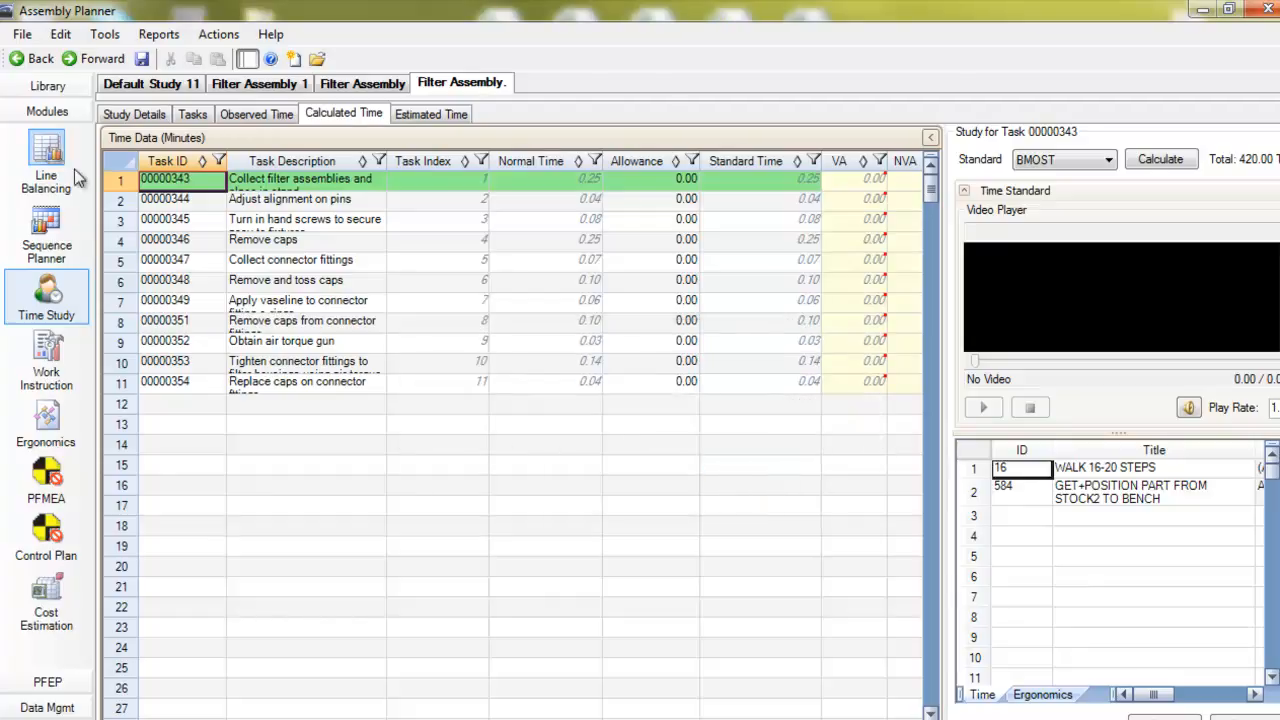
Open operation 6 of the FilterAssembly routing to review its activities' calculated times
click(46, 87)
click(60, 234)
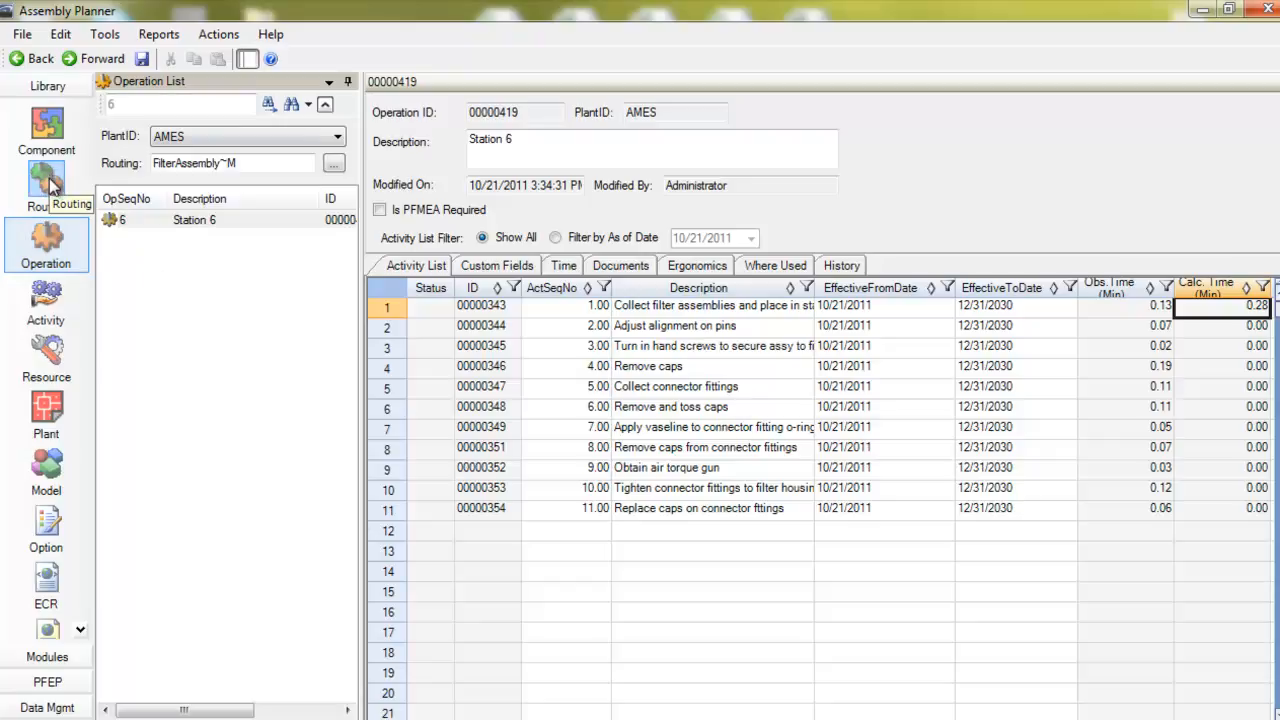
click(47, 184)
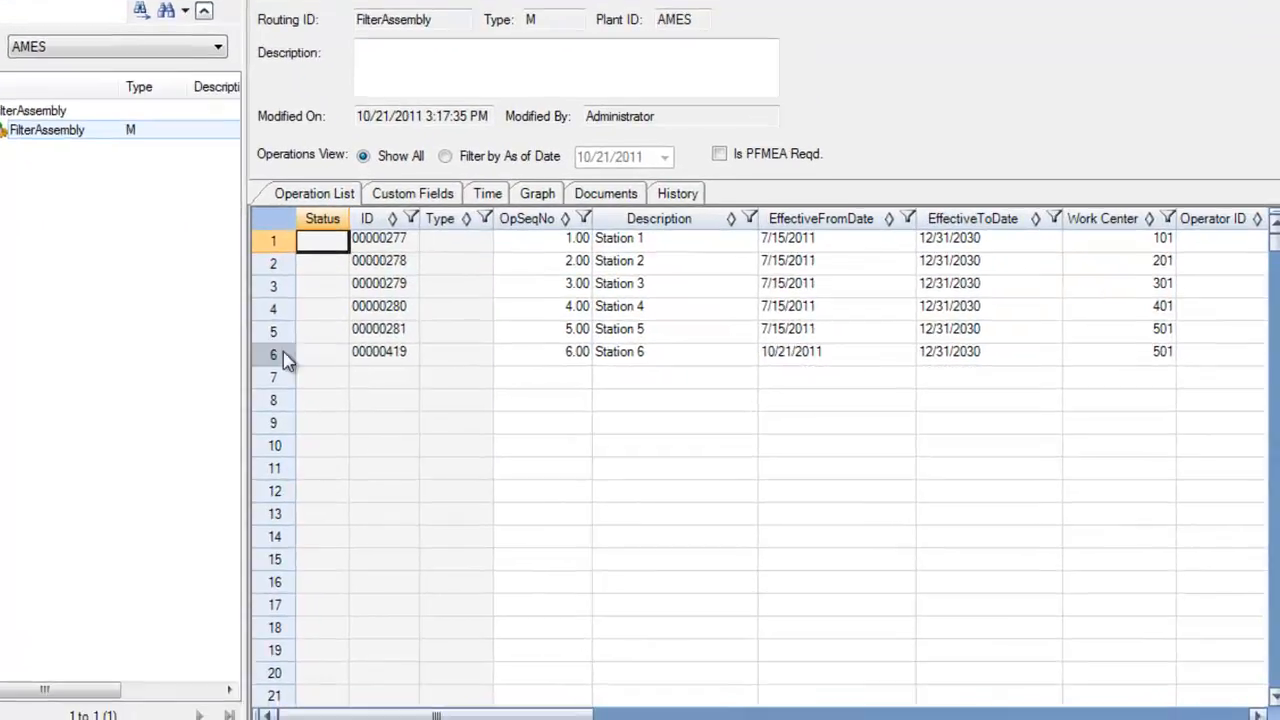
double_click(285, 360)
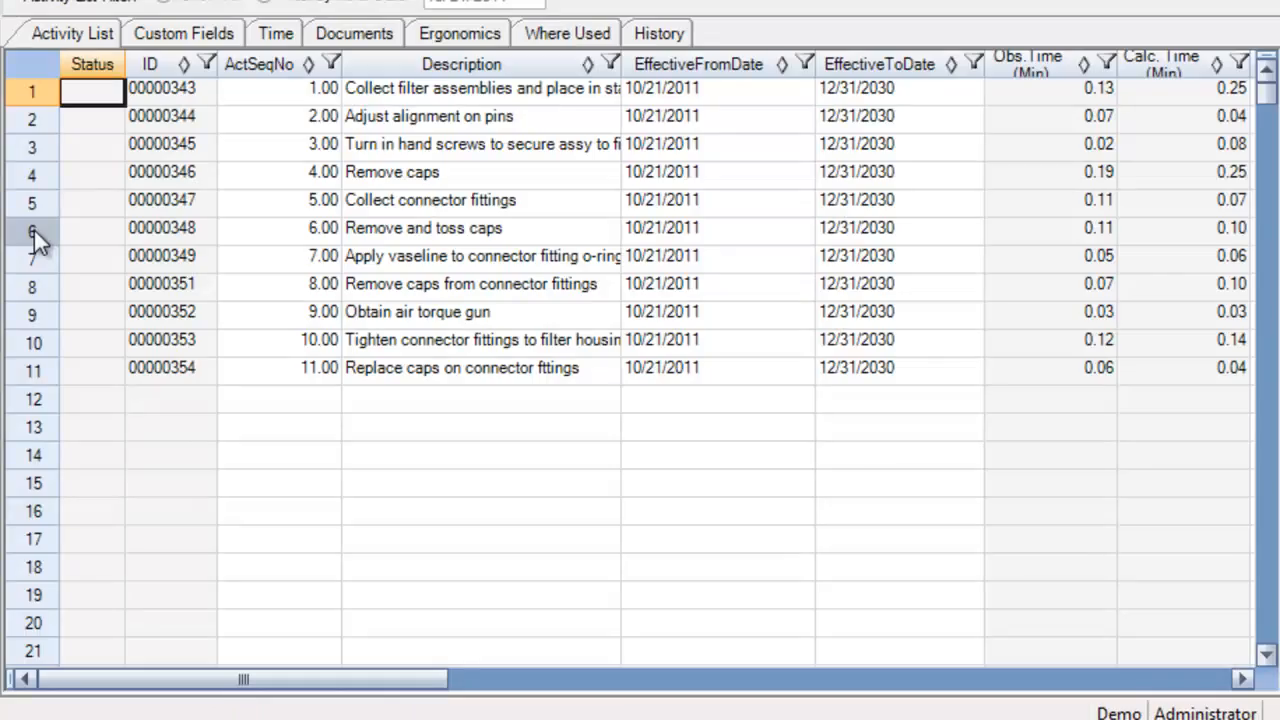